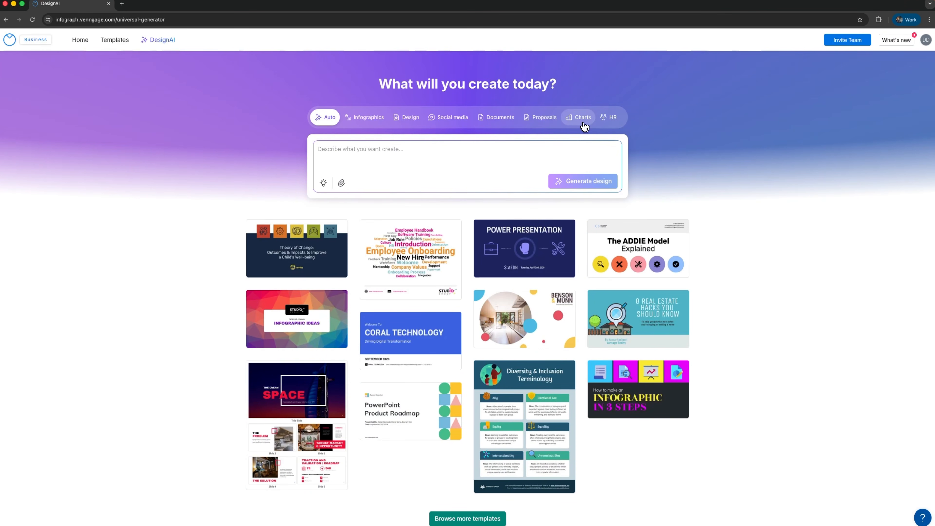
Step: Generate a marketing performance bar chart of leads by channel (Organic 1200, Paid 850, Email 600, Partners) for the last 3 months and open it for editing
click(584, 125)
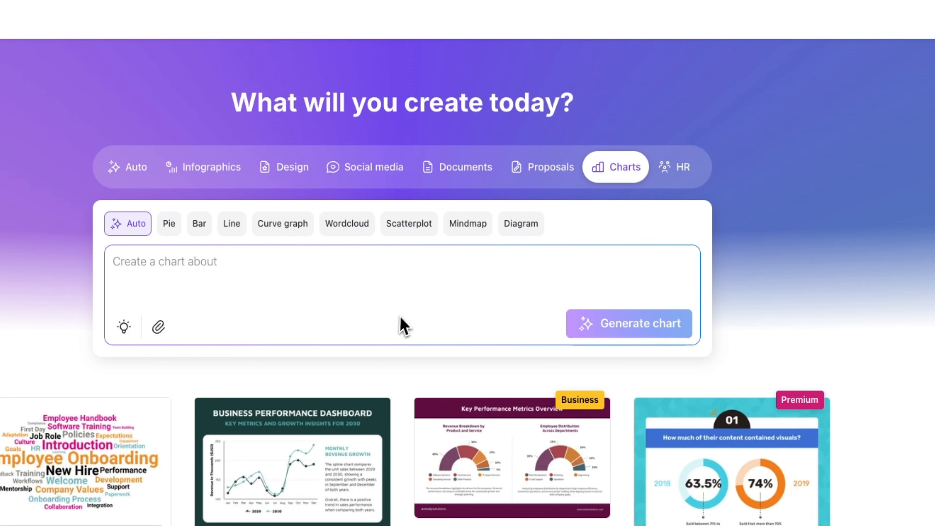
text(Create a clean marketing performance bar chart showing leads by channel (Organic: 1200, Paid: 850, Email: 600, Partners: 400) for the last 3 months. Include a clear title and labels.)
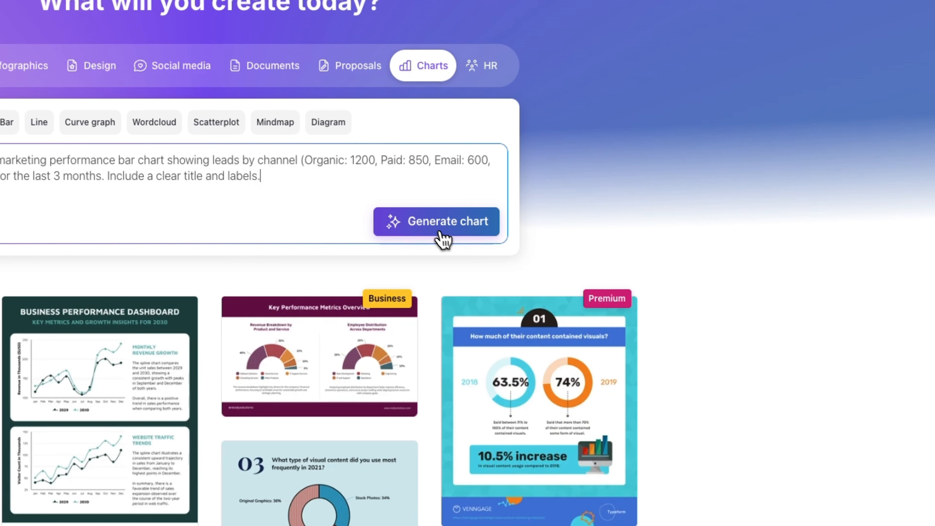
click(629, 330)
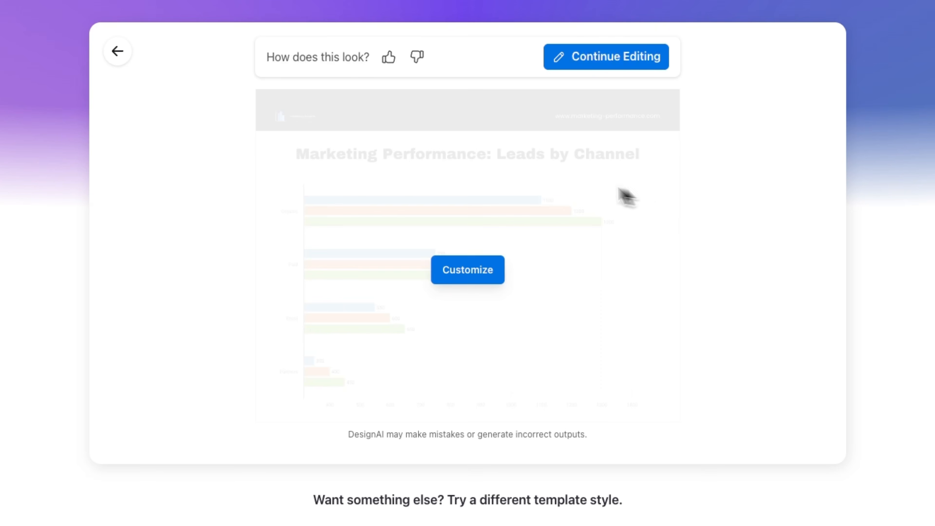
mouse_move(519, 262)
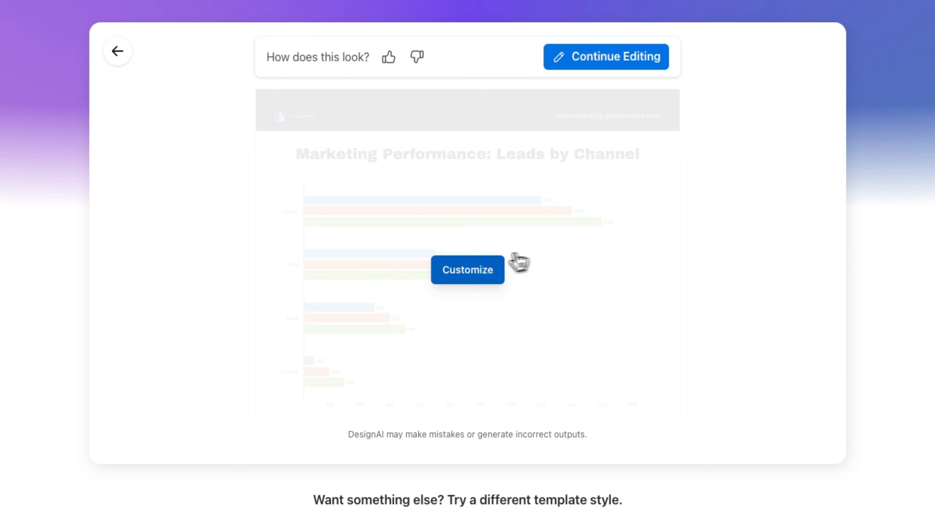
click(478, 272)
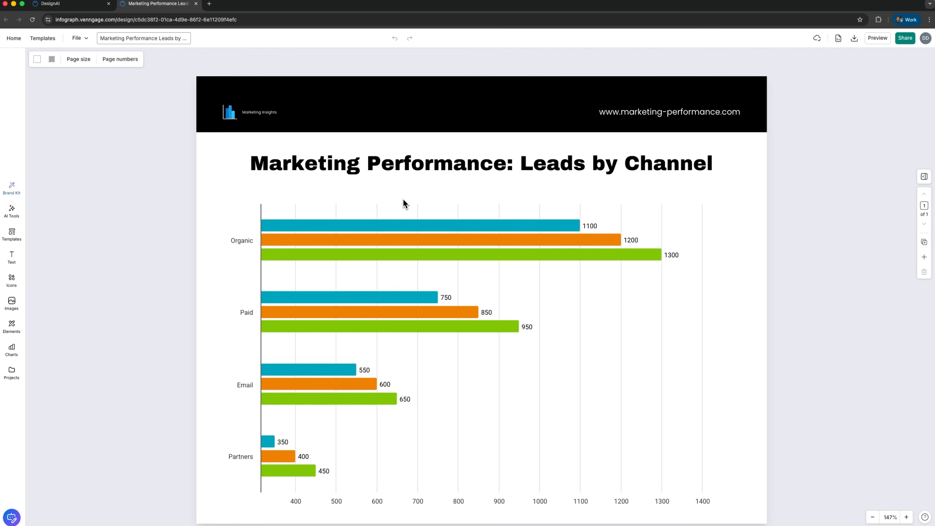
Step: Refine the chart title with the AI instruction "Tighten this insight caption to be more professional and concise."
click(411, 163)
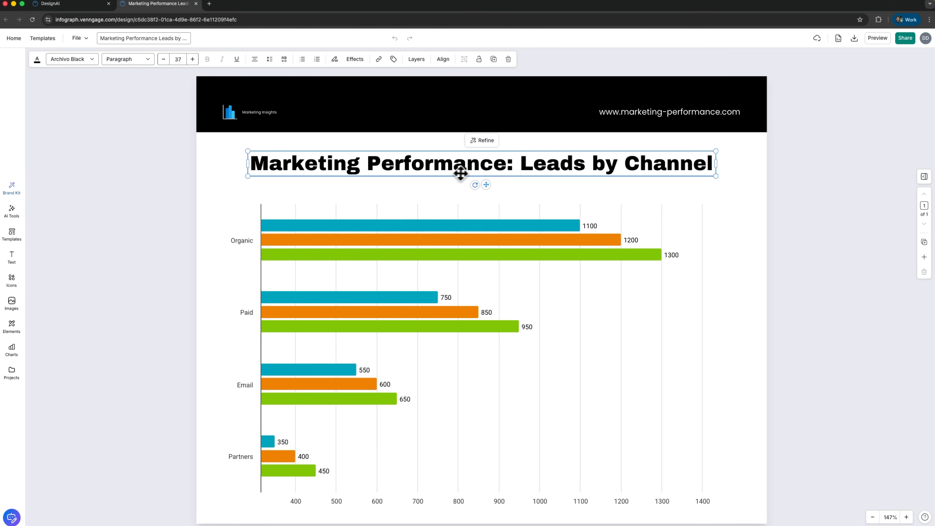
click(483, 142)
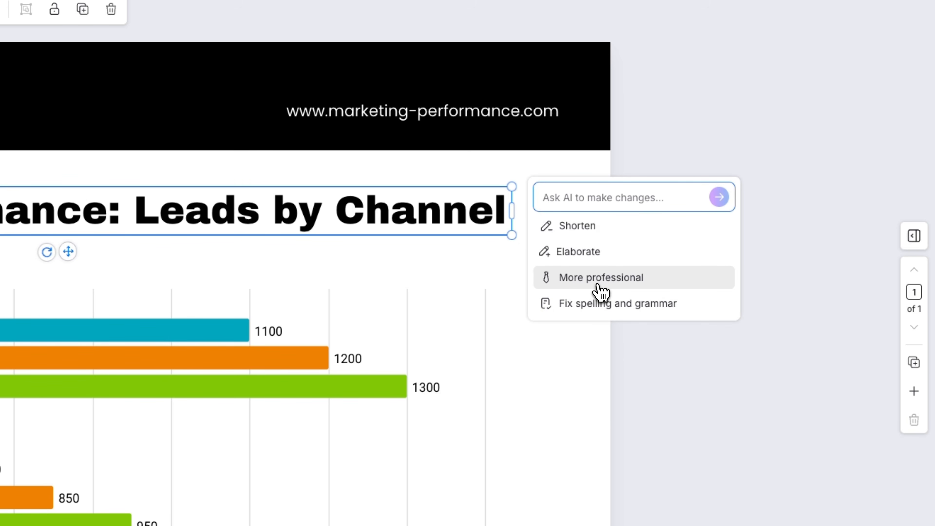
click(613, 206)
text(be more professional and concise.)
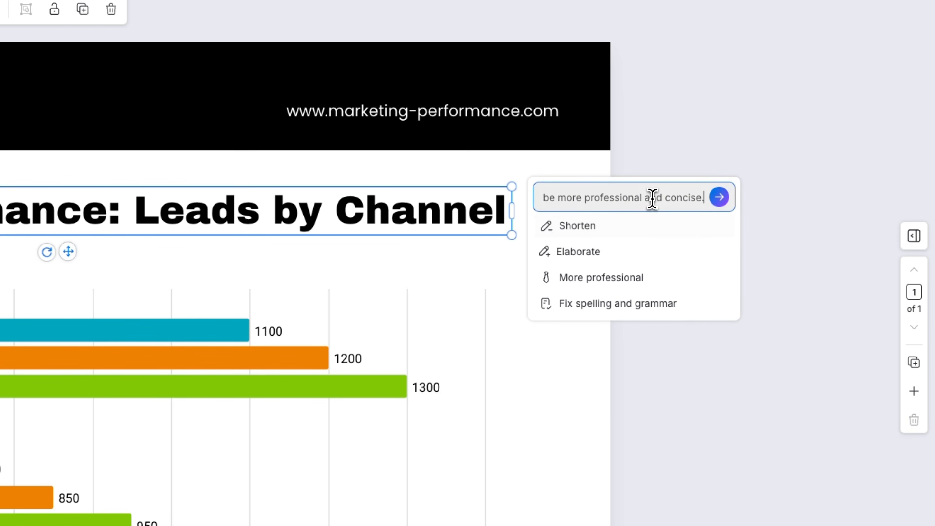
drag(652, 199, 417, 193)
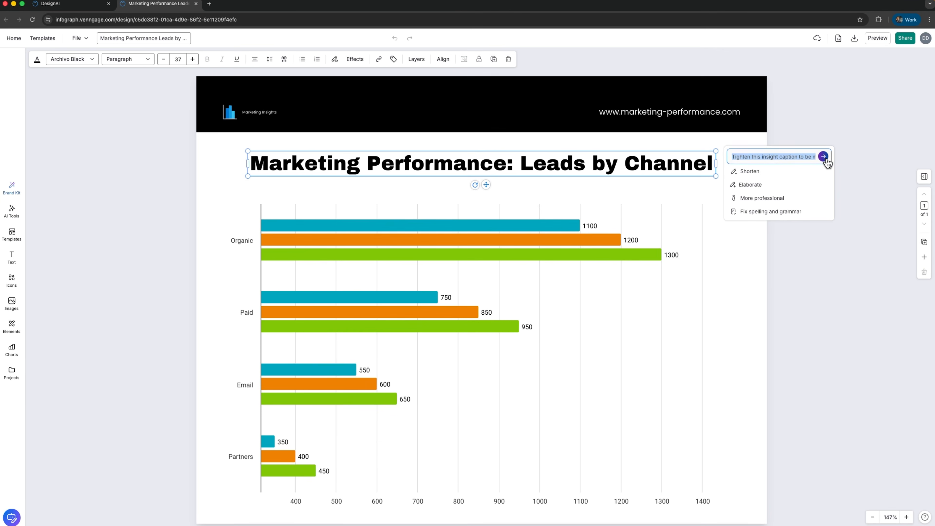
click(823, 157)
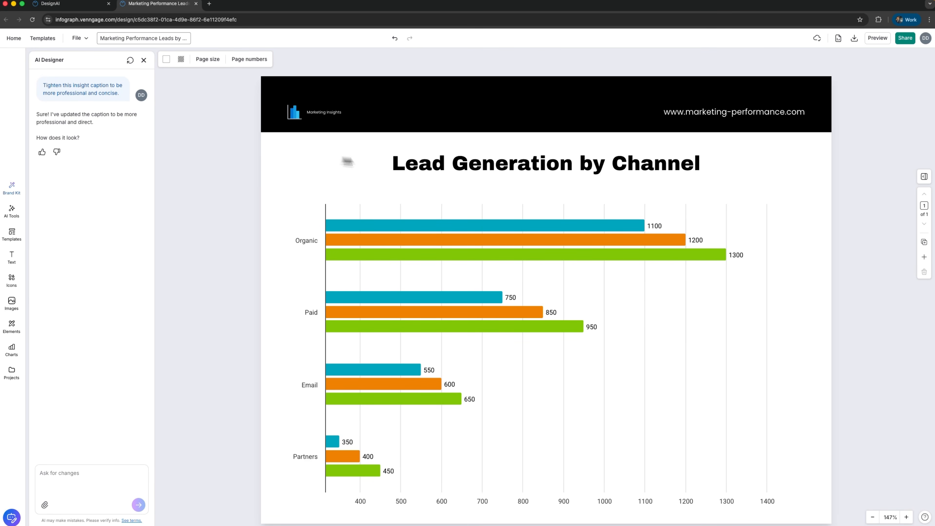
Step: Try several Brand Kit color palettes on the chart design, finishing with the lime, green and near-black palette
click(11, 187)
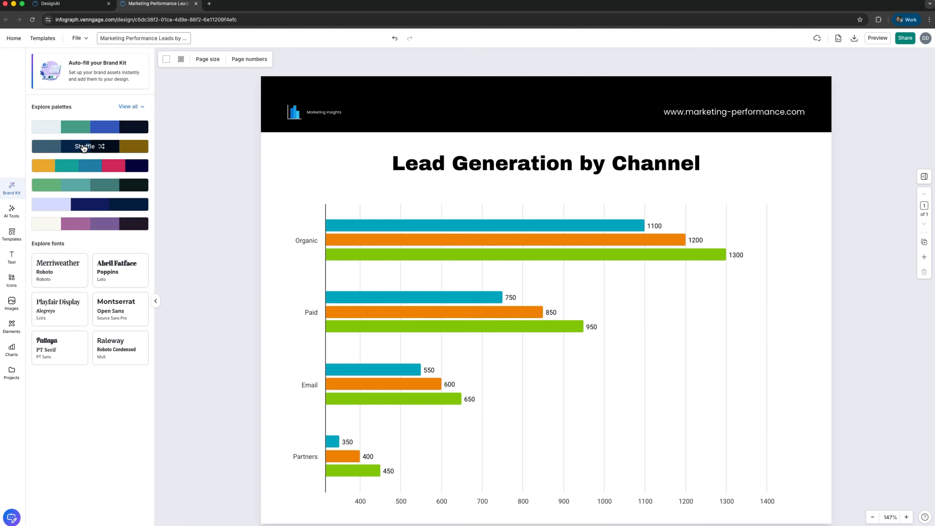
click(163, 206)
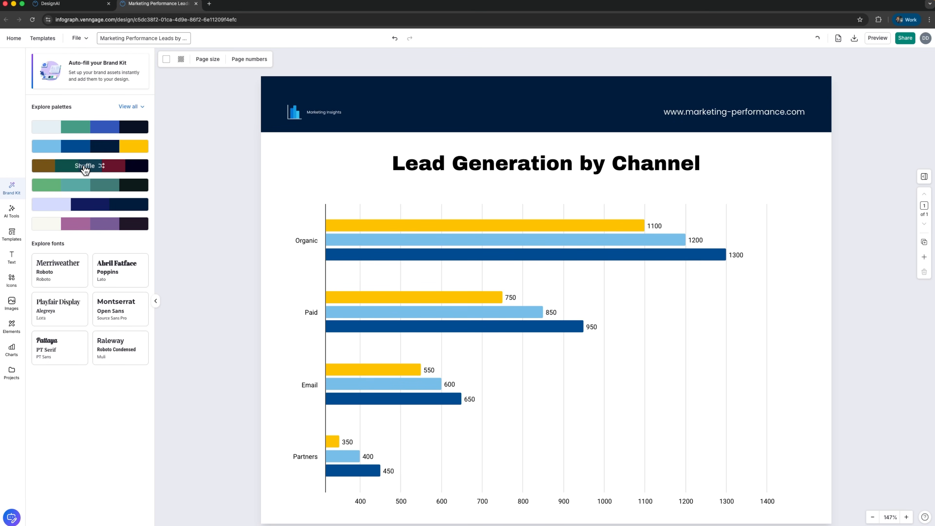
click(84, 166)
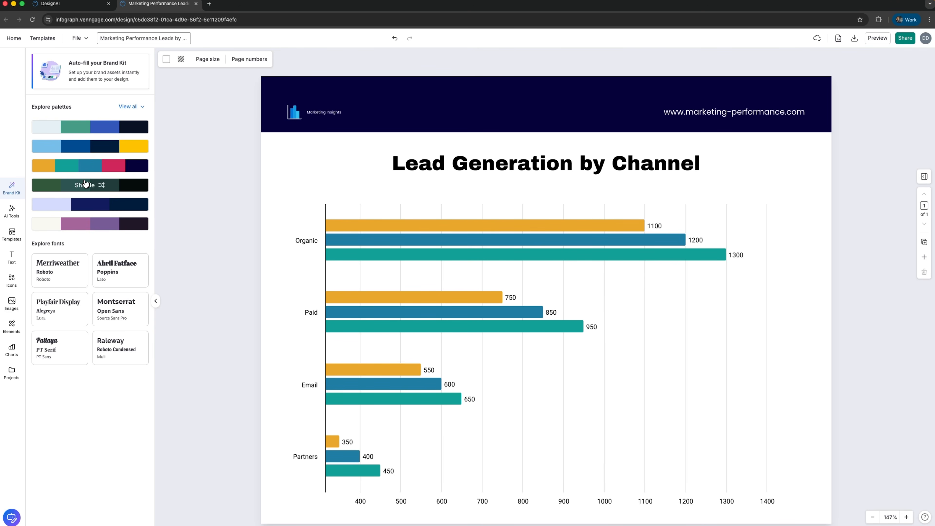
click(85, 184)
click(86, 205)
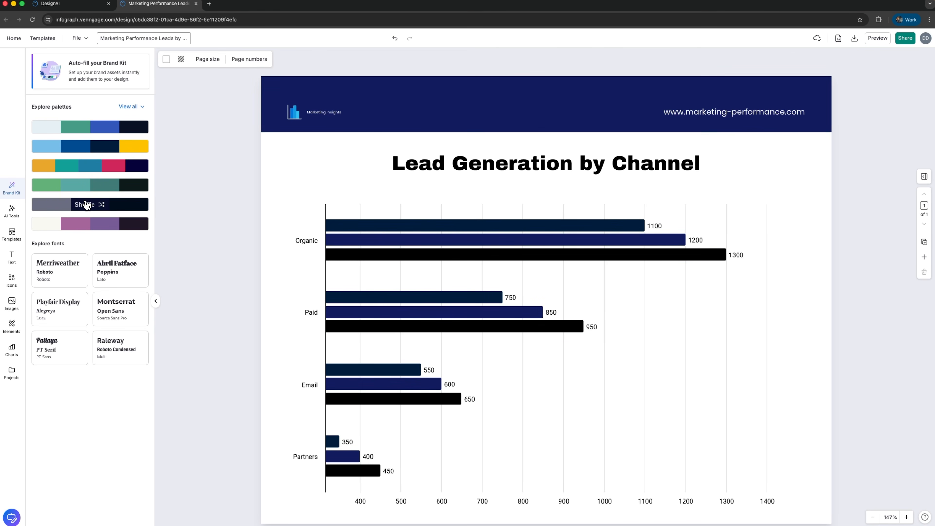
click(85, 226)
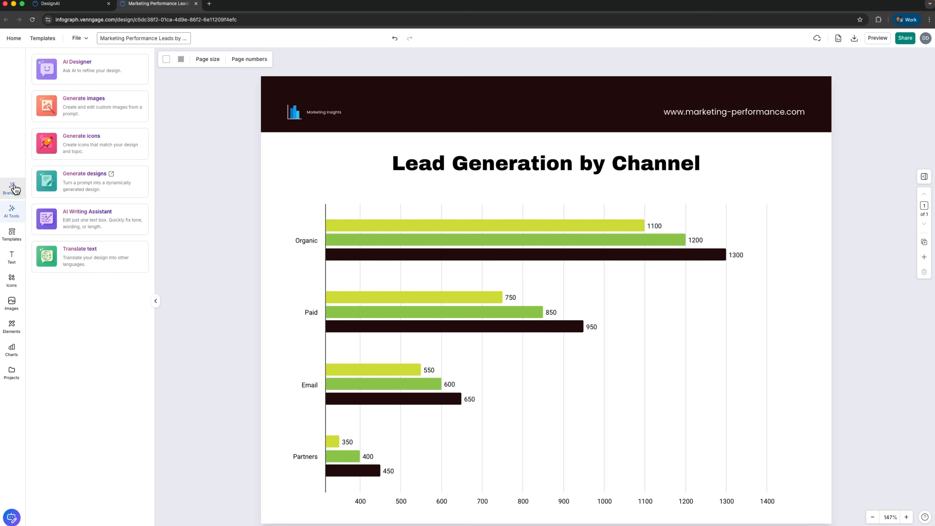
Step: Ask the AI Designer to apply a professional corporate color palette and align all elements for better readability, and view the suggested help article
click(77, 69)
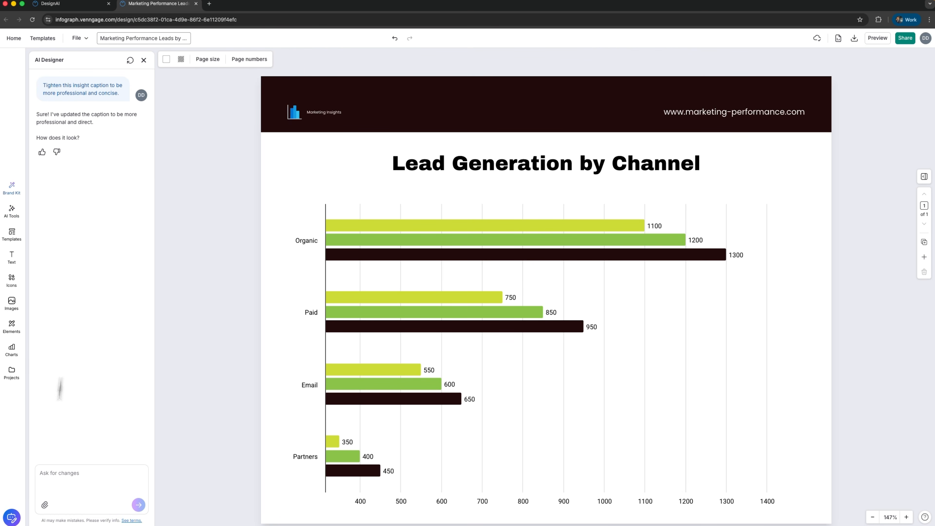
click(57, 474)
text(Apply a professional corporate color palette and align all elements for better readability.)
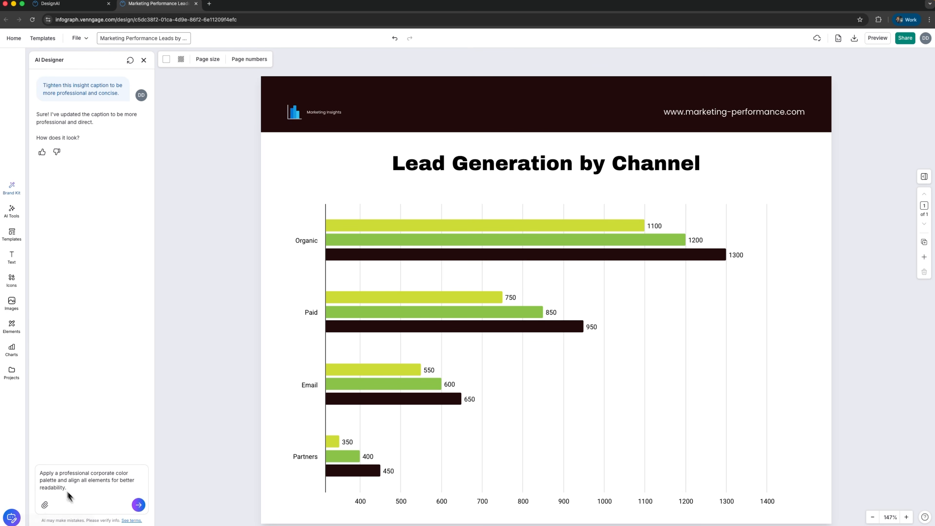
click(139, 504)
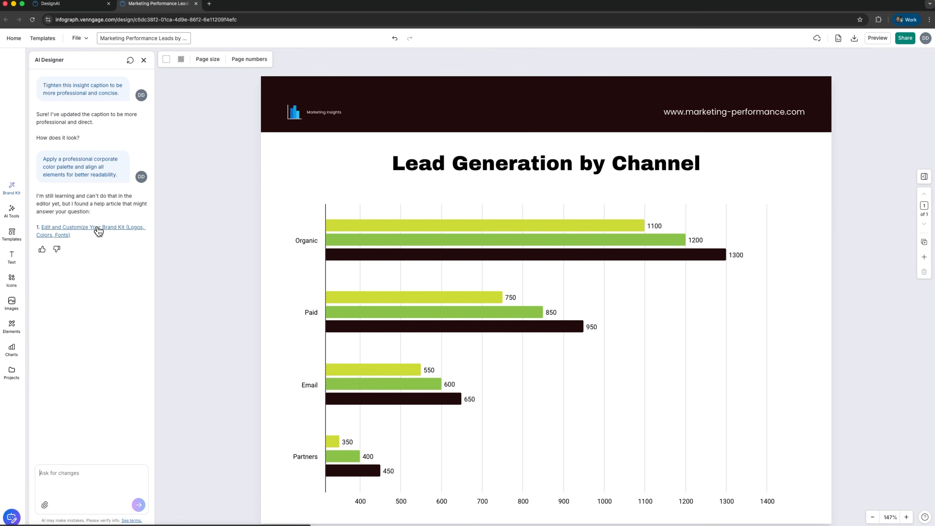
click(99, 230)
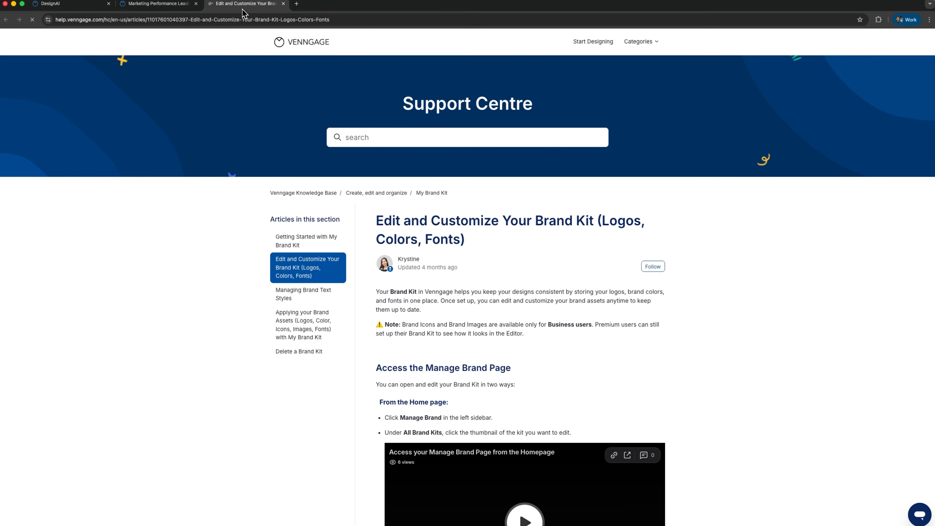
key(super+w)
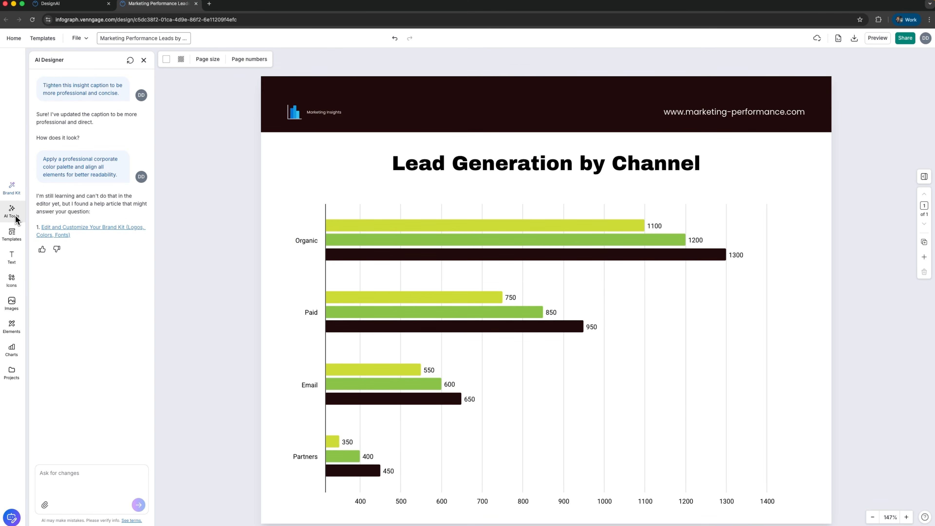
Step: Try to change the header's website to the demo shop's web address through the AI Designer
click(11, 188)
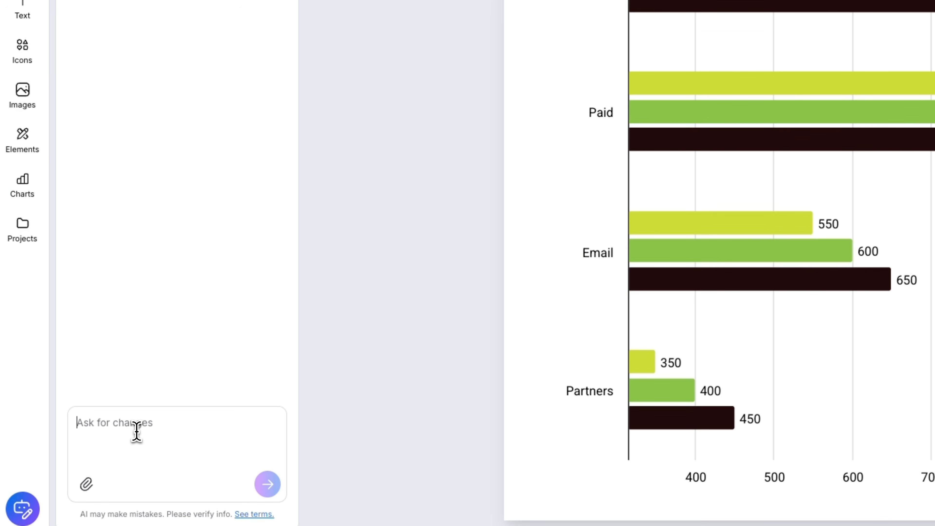
text(change website shop.danieldemo.online)
click(267, 484)
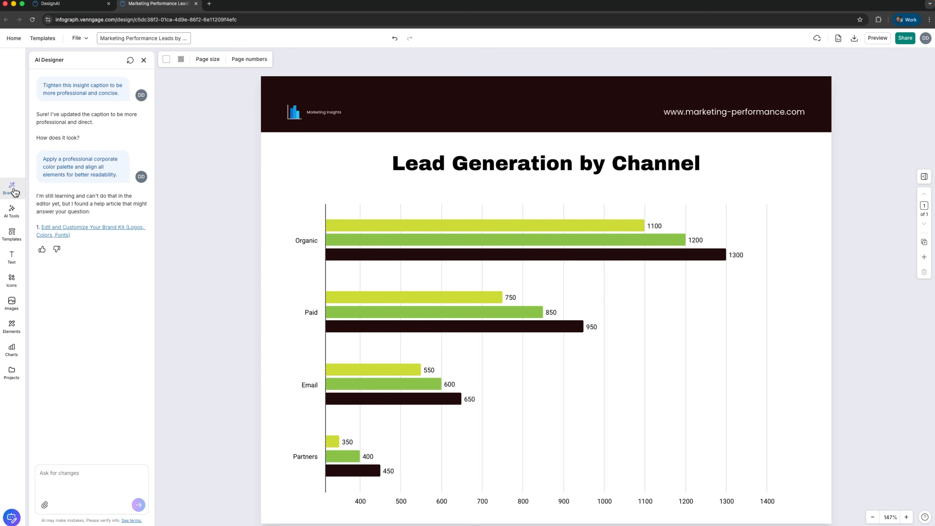
Step: Examine the full list of color palettes in the Brand Kit
click(12, 187)
mouse_move(126, 186)
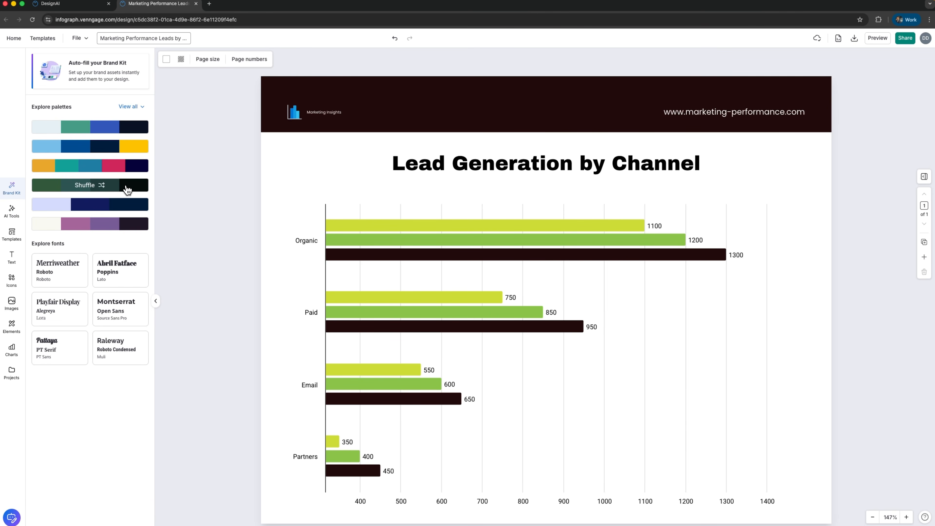
click(128, 106)
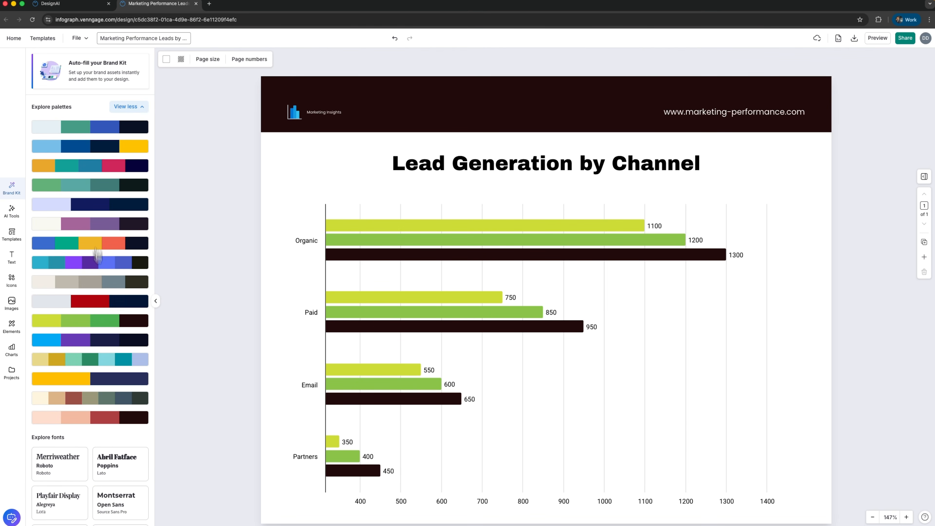
scroll(99, 326, down, 1)
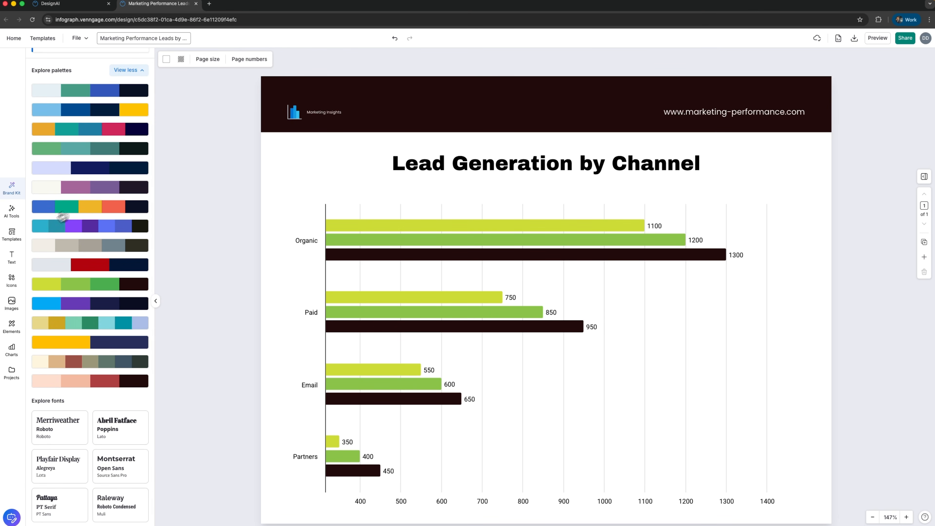
scroll(70, 291, up, 1)
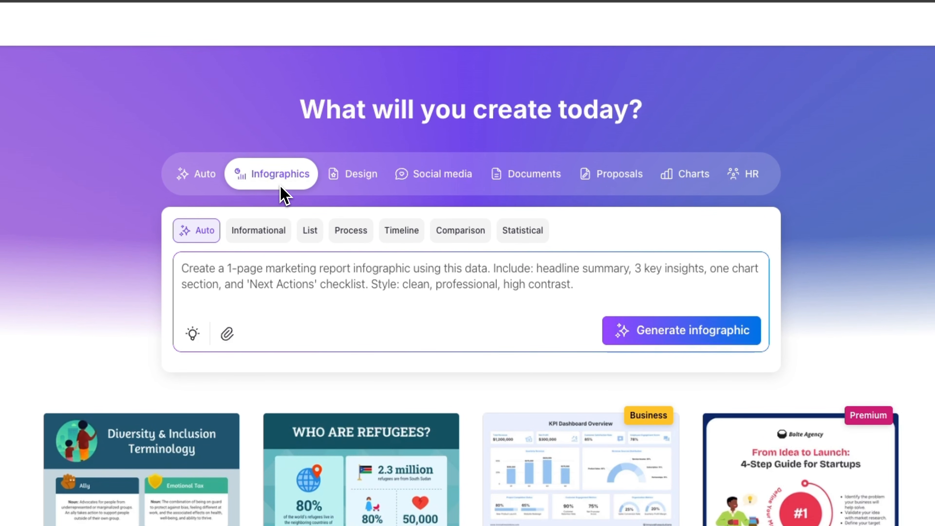
Step: Generate a 1-page marketing report infographic with headline summary, 3 key insights, one chart section and 'Next Actions' checklist, and open it for editing
click(668, 332)
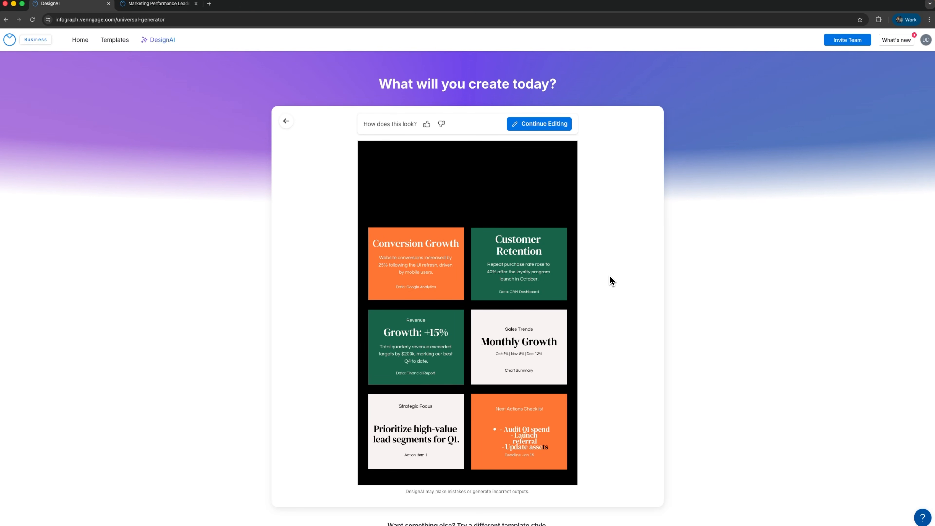
mouse_move(542, 282)
click(461, 323)
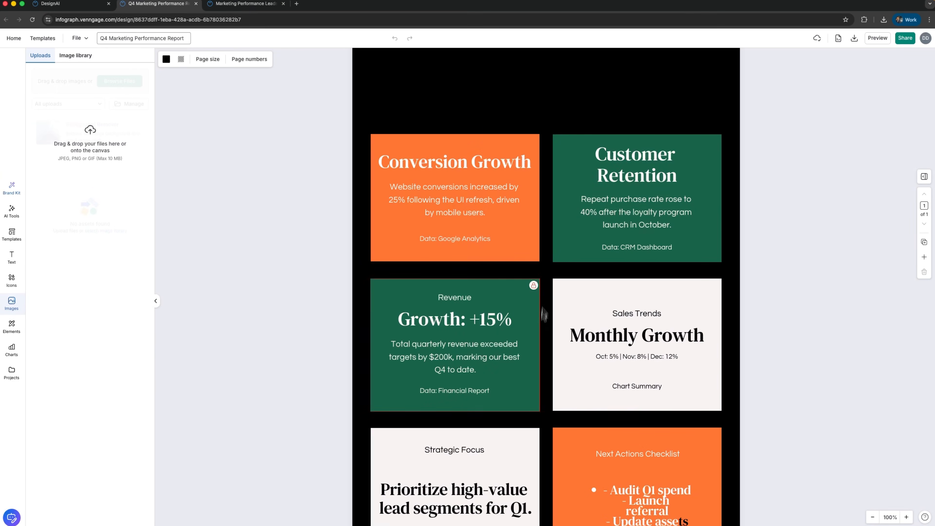
Step: Generate simple, minimal outline icons of a megaphone, a target and a clipboard, and place the megaphone on the Conversion Growth card
scroll(537, 312, up, 3)
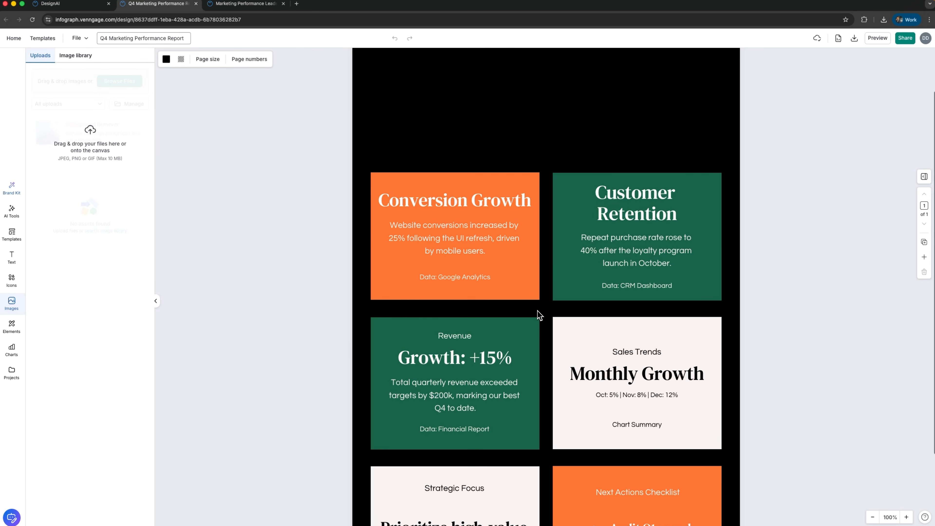
scroll(540, 310, down, 4)
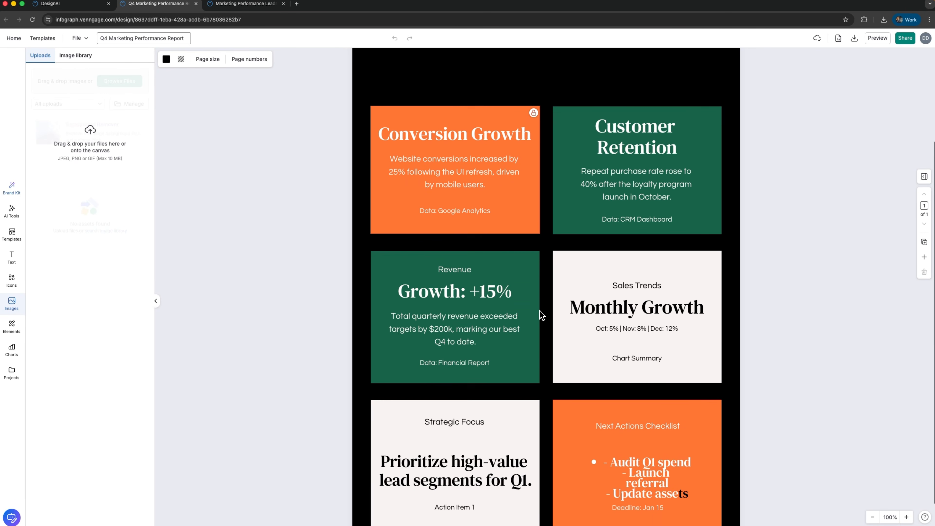
click(12, 210)
click(192, 280)
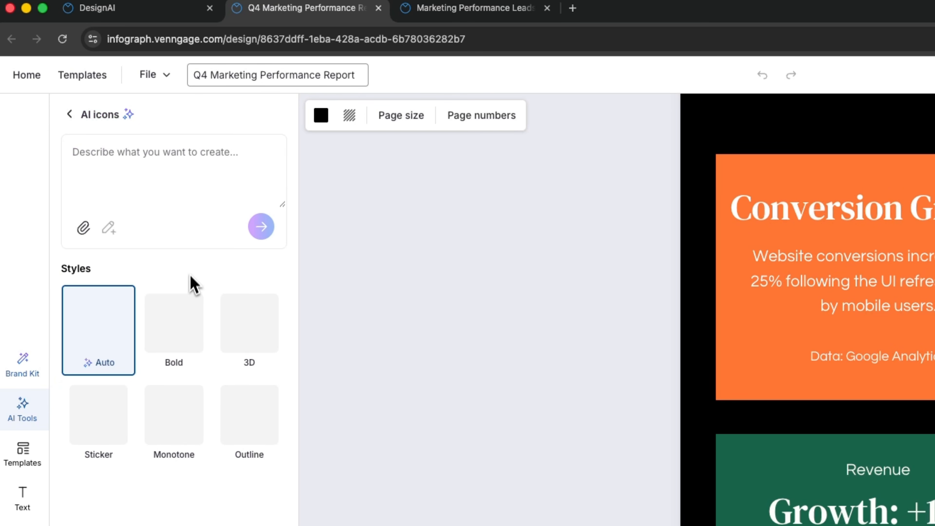
click(171, 172)
text(Generate simple, minimal outline icons for these sections: a megaphone for marketing, a target for goals, and a clipboard for the checklist.)
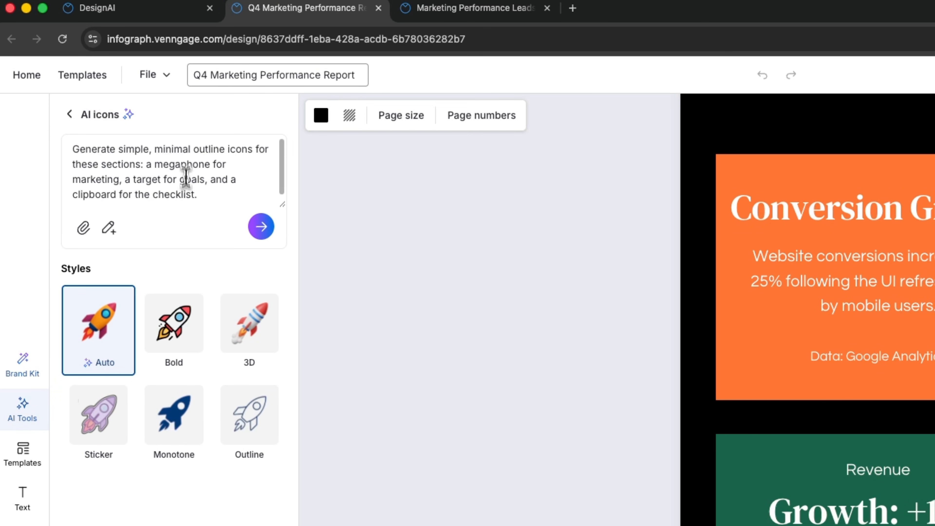
click(265, 230)
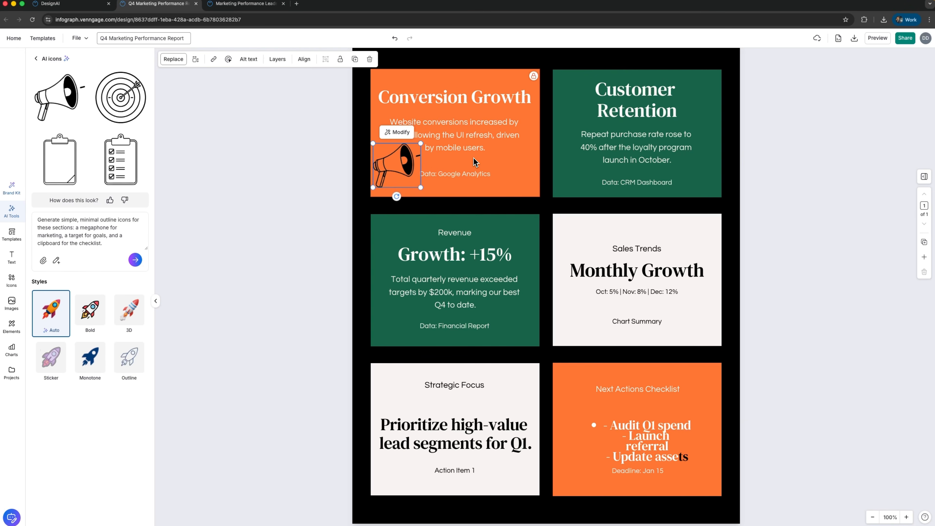
click(474, 162)
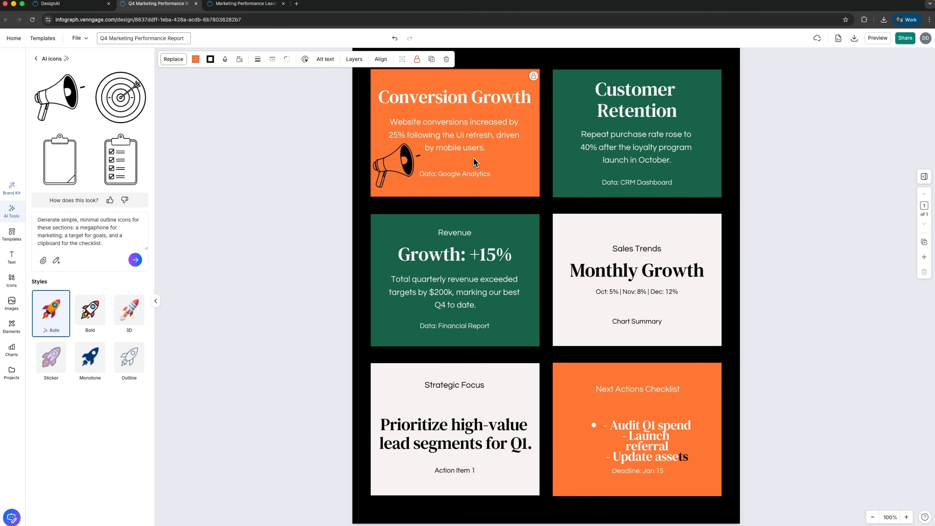
click(402, 171)
click(448, 157)
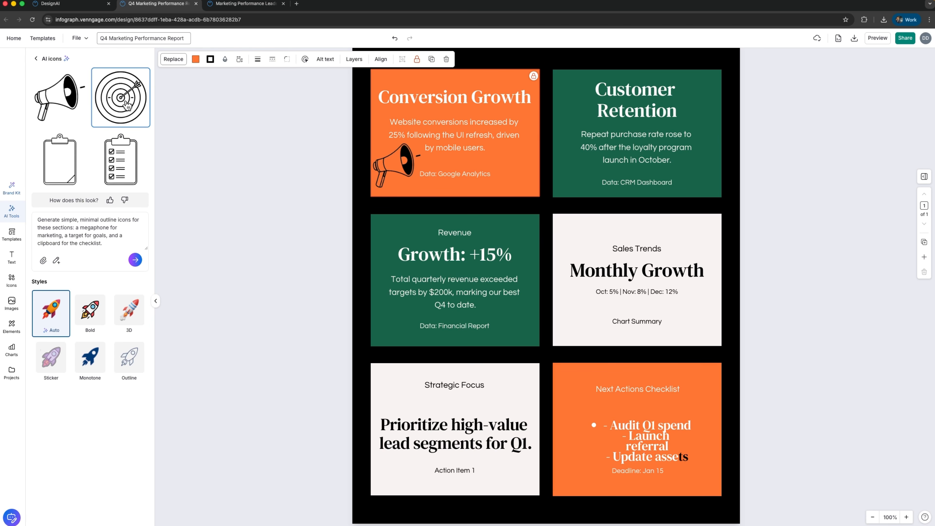
Step: Add the target icon, shrunk, to the Revenue card's upper-right corner and the checklist clipboard icon to the Next Actions Checklist card's lower-left corner
click(134, 110)
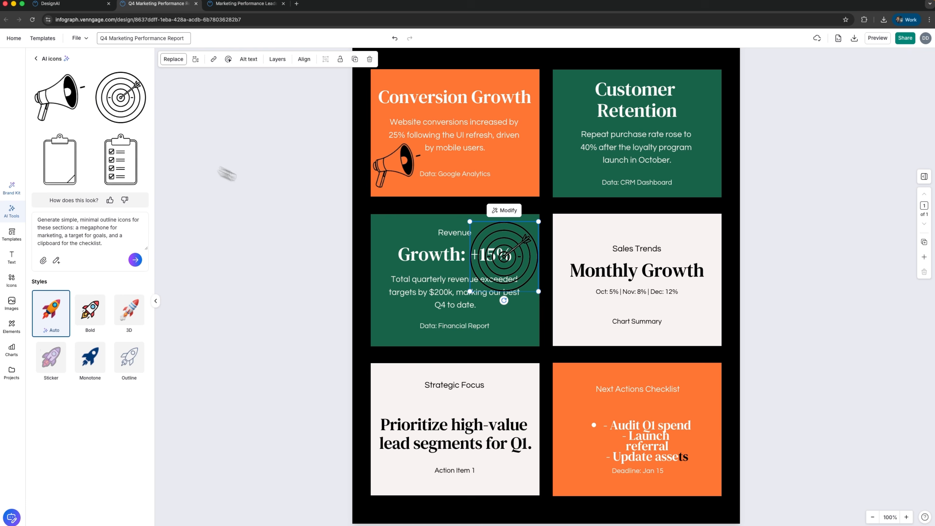
drag(469, 293, 518, 231)
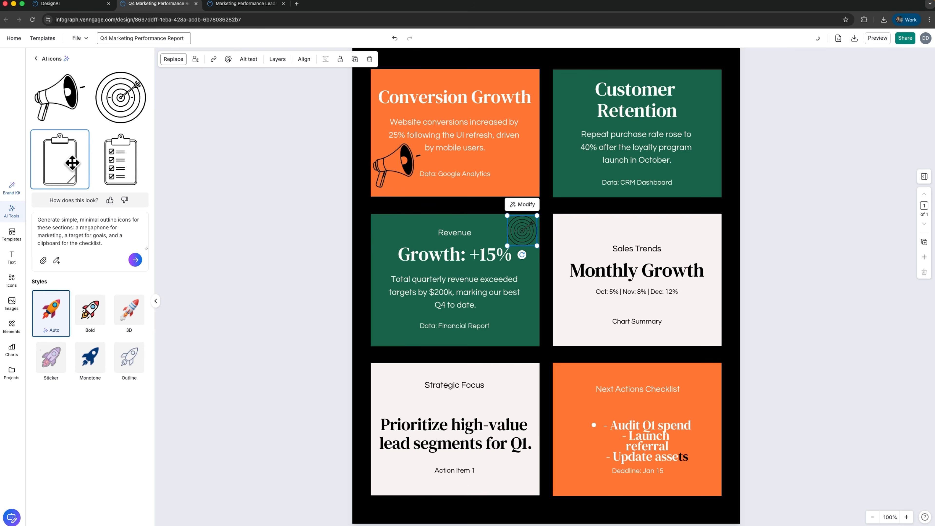
click(130, 168)
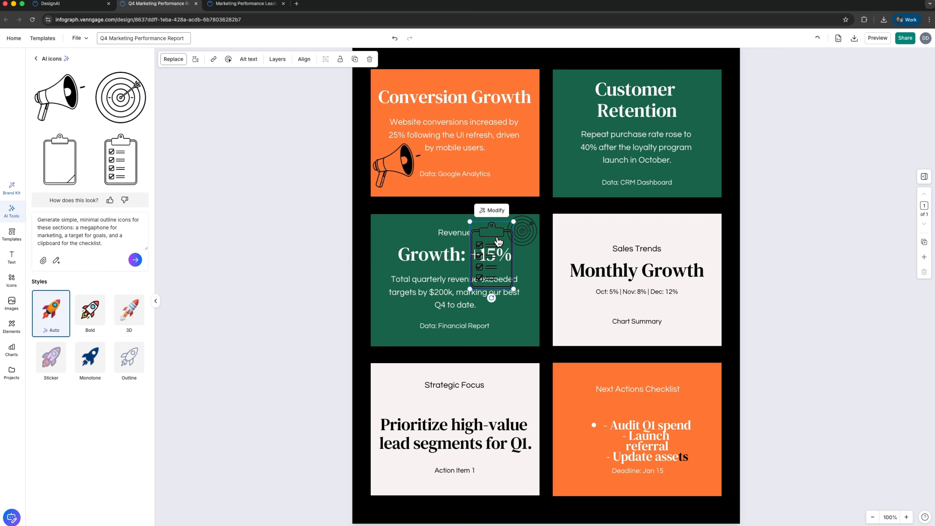
drag(499, 241, 583, 472)
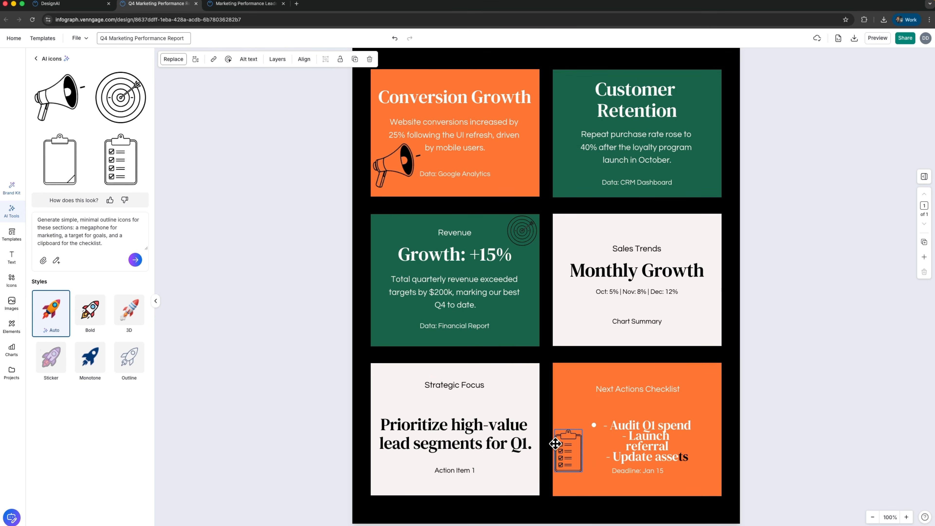
drag(555, 443, 567, 455)
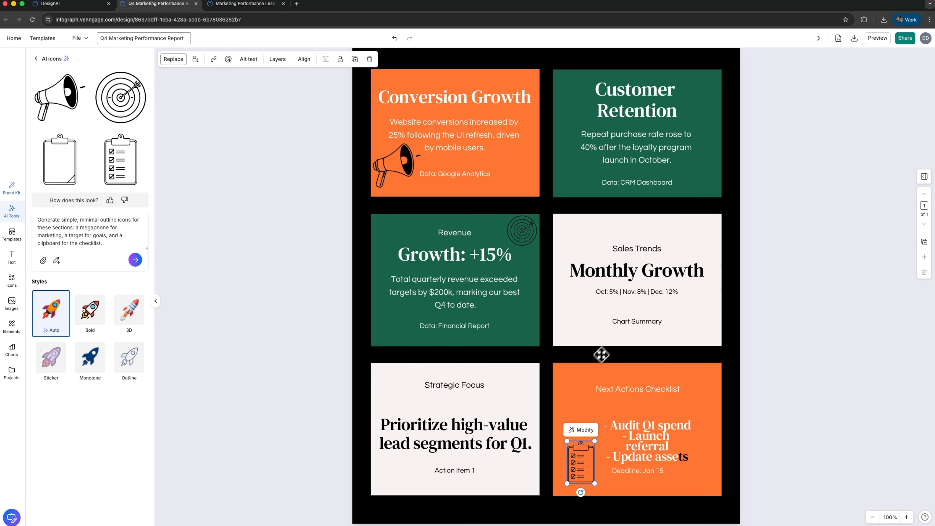
click(742, 335)
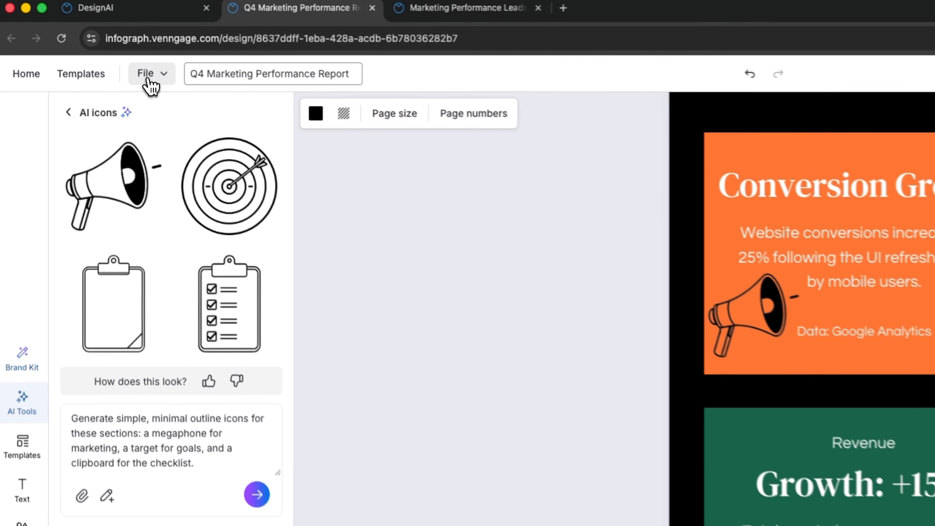
Step: Run the accessibility check on the report design
click(78, 39)
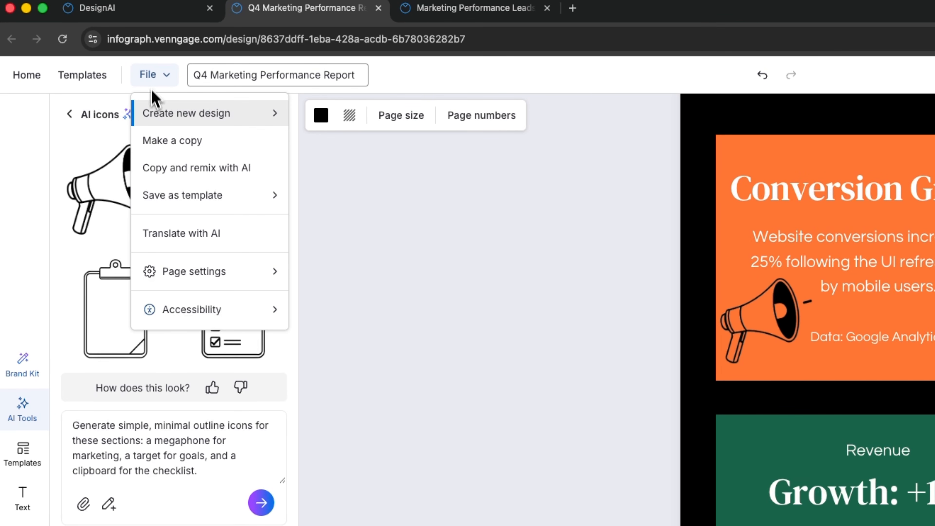
mouse_move(217, 315)
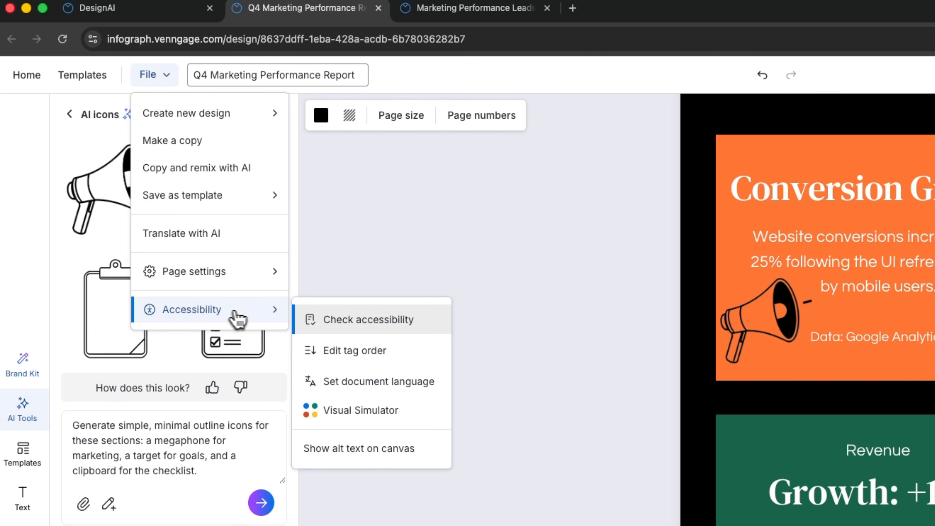
click(362, 320)
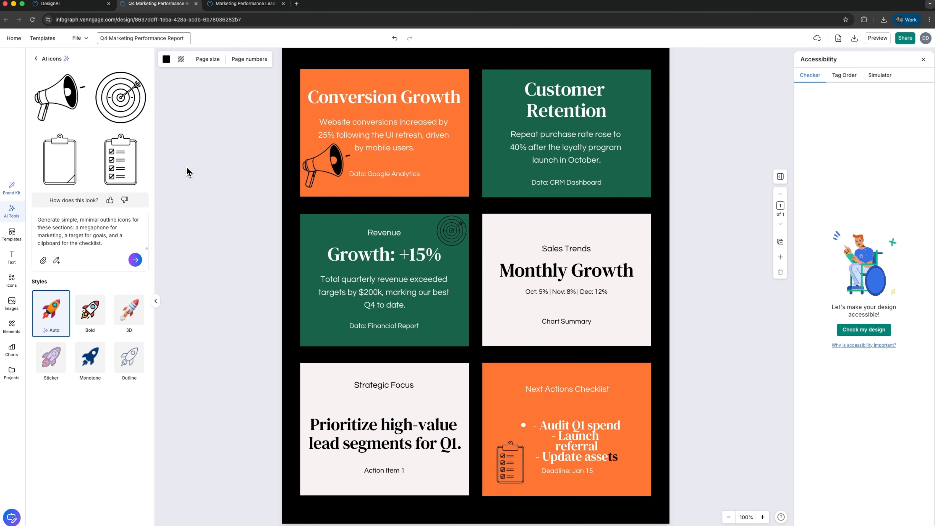
click(874, 330)
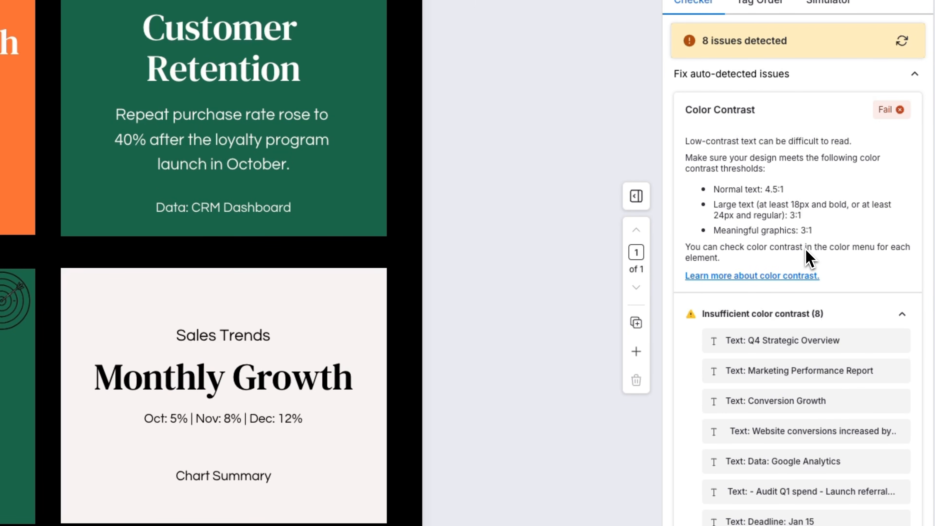
Step: Examine the text elements flagged for insufficient color contrast, from Q4 Strategic Overview through Next Actions Checklist
click(796, 348)
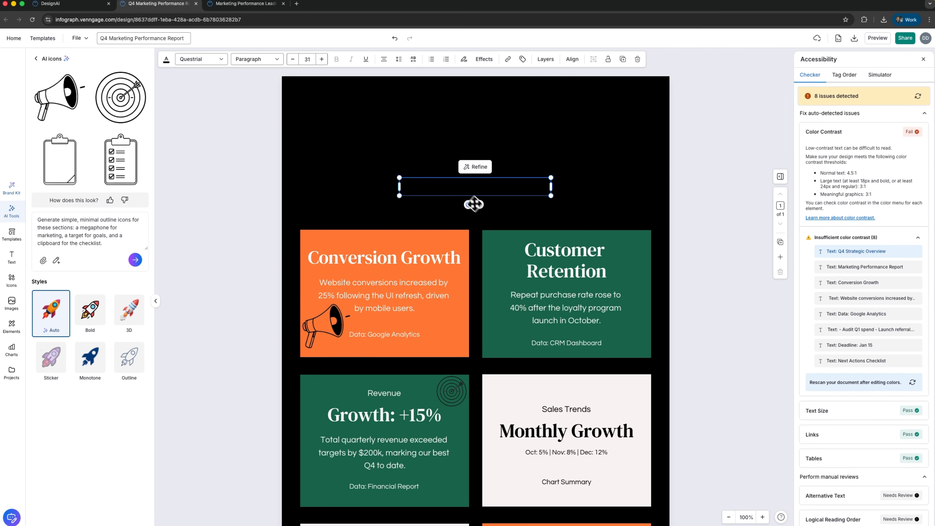
key(Escape)
click(467, 187)
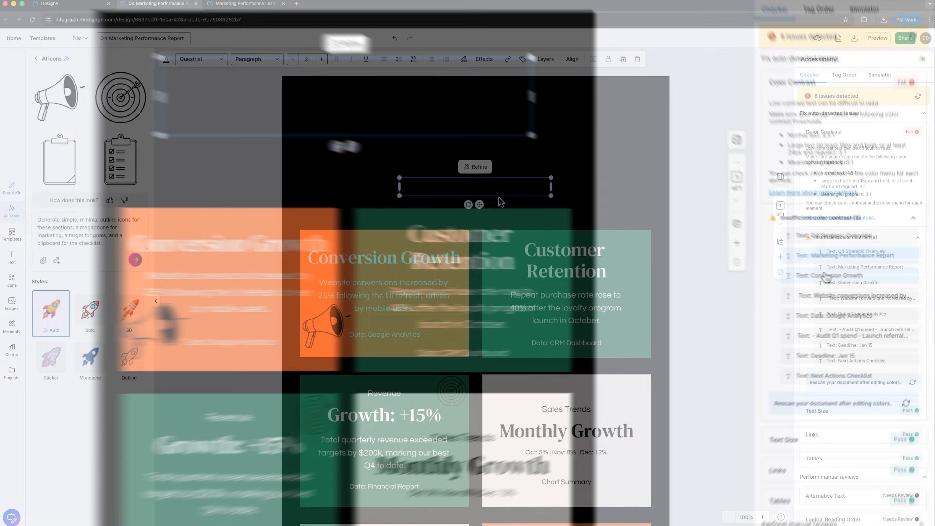
click(847, 283)
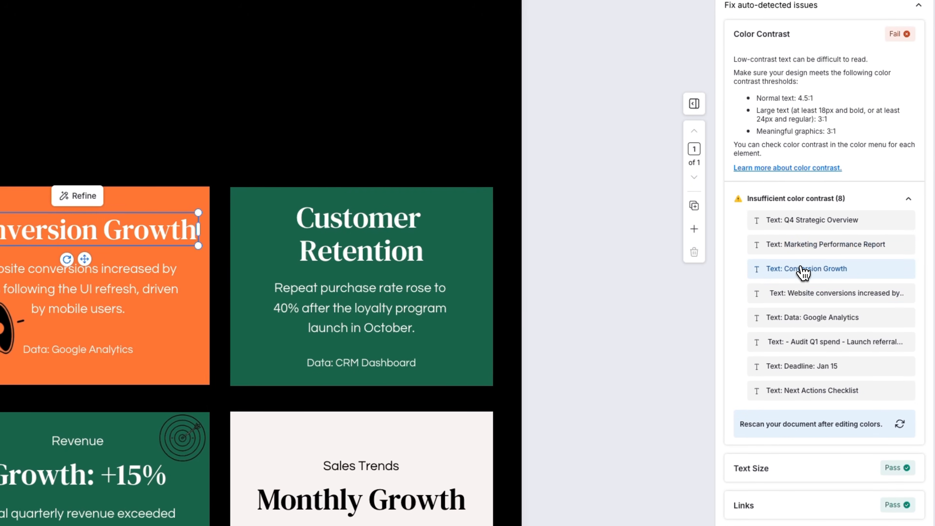
click(794, 292)
click(793, 316)
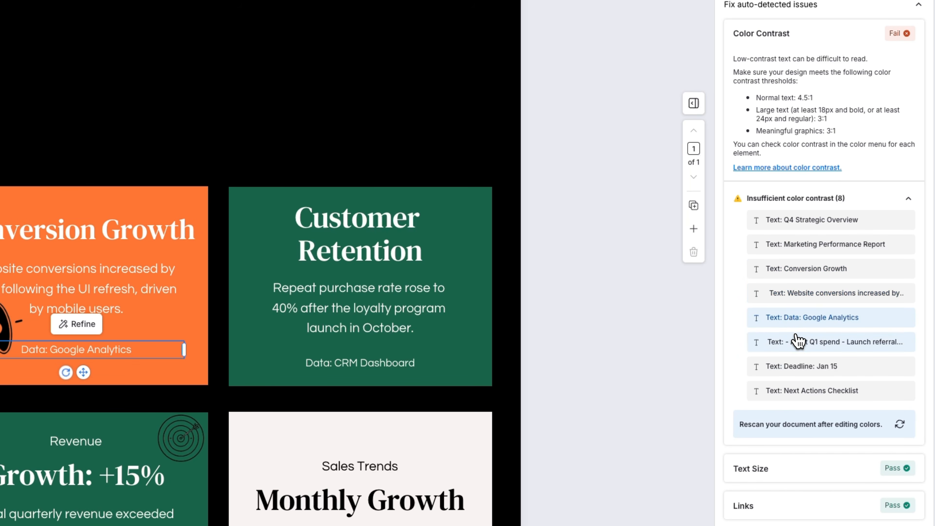
click(797, 341)
click(800, 371)
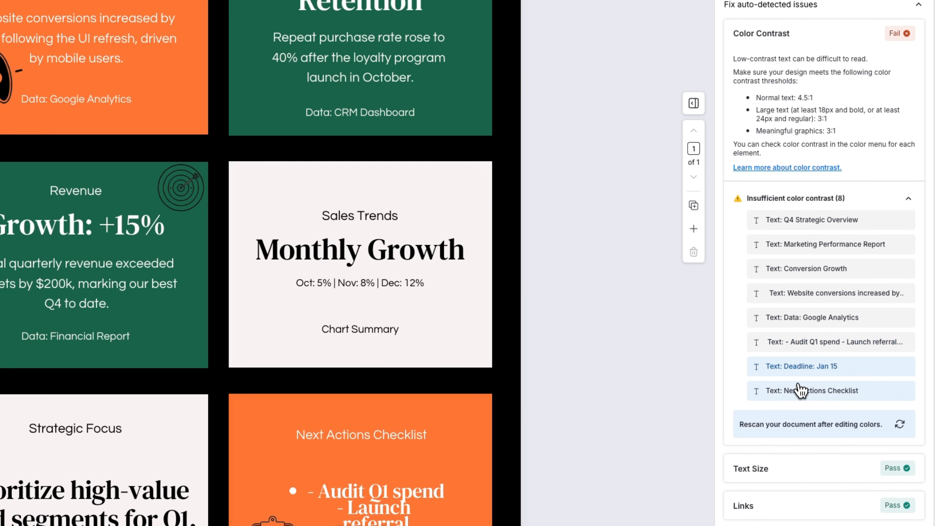
click(798, 397)
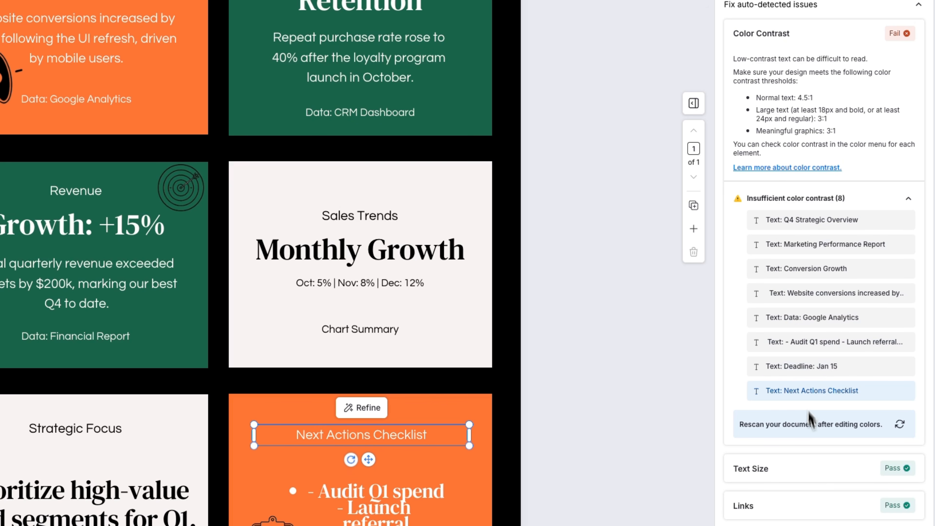
Step: Examine the Text Size, Links and Tables results among the auto-detected accessibility issues
scroll(818, 457, down, 5)
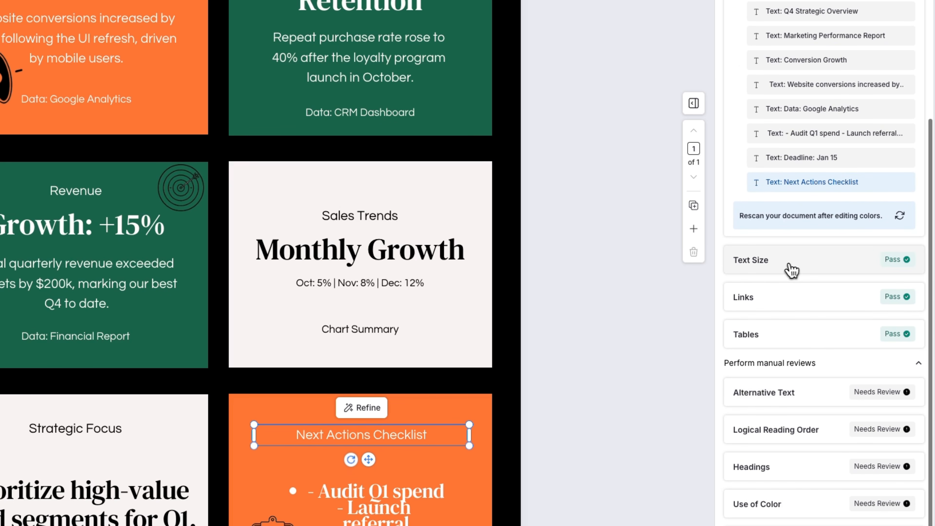
click(794, 263)
click(800, 175)
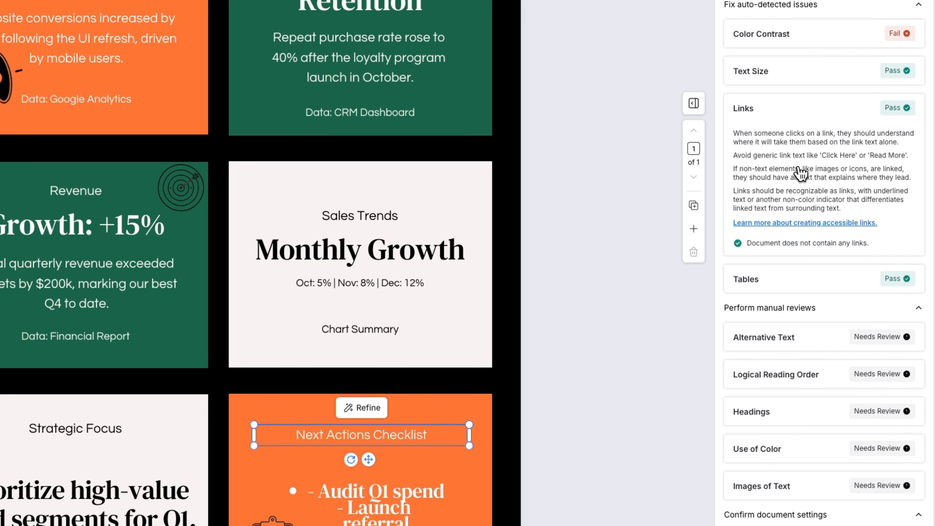
click(810, 291)
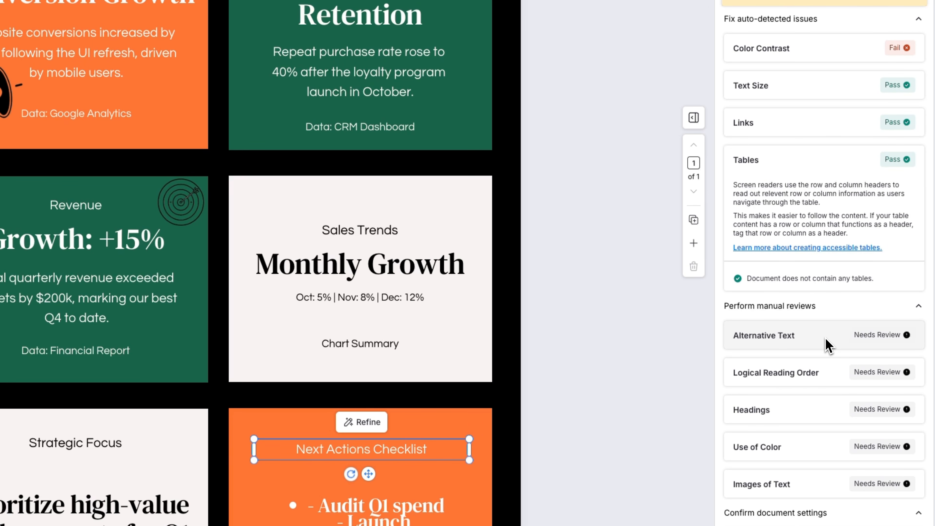
Step: Examine the Alternative Text, Logical Reading Order and Headings manual reviews, toggling the heading tags best-practices confirmation on and off
click(835, 334)
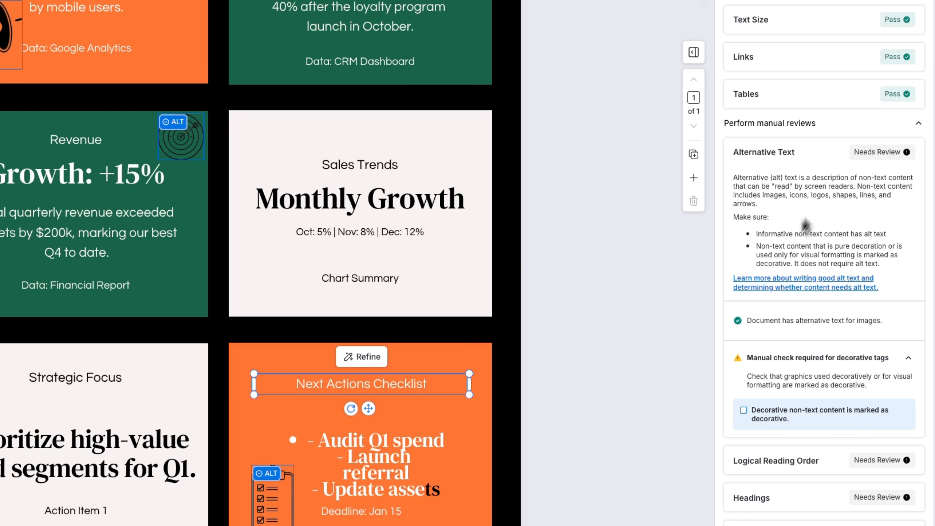
click(801, 461)
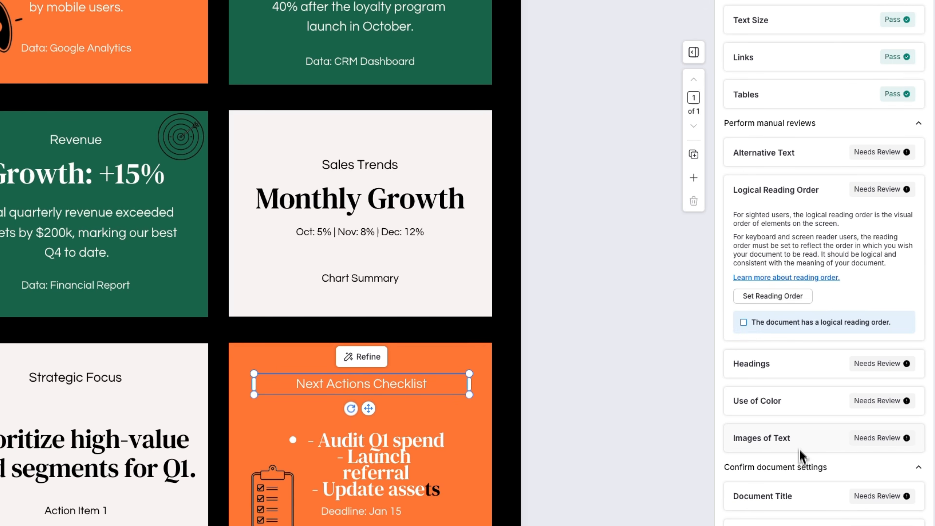
click(786, 372)
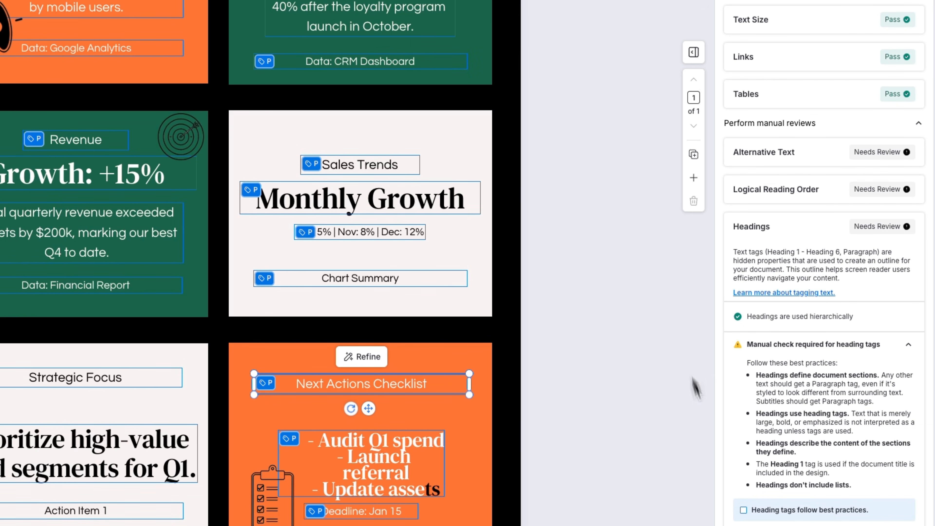
scroll(809, 309, down, 2)
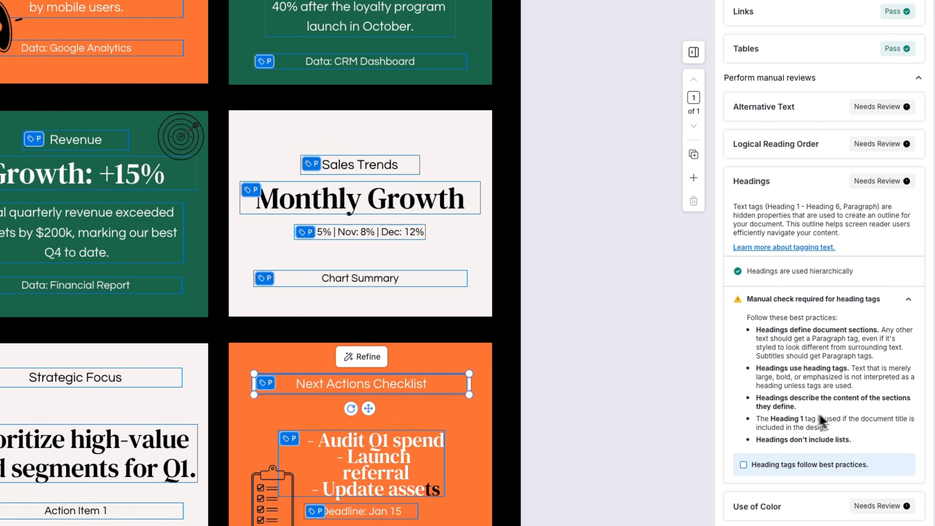
scroll(850, 313, down, 1)
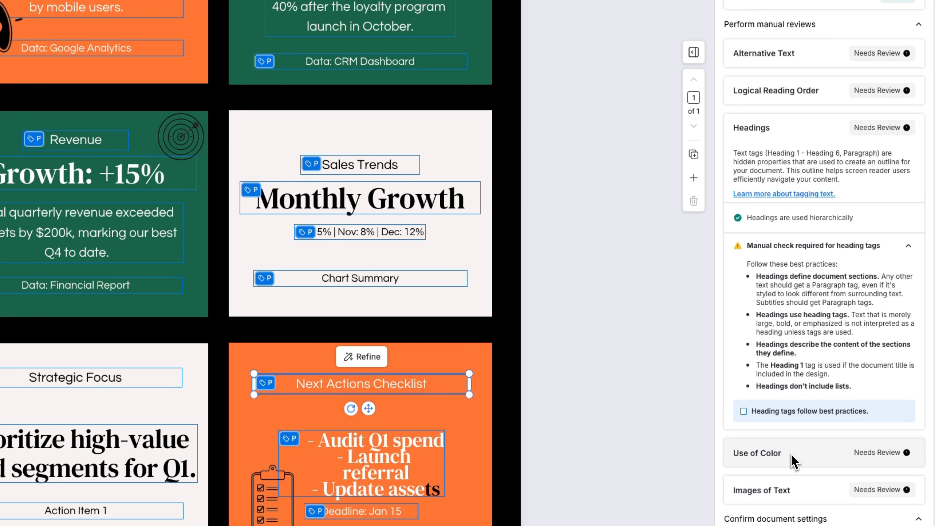
click(796, 417)
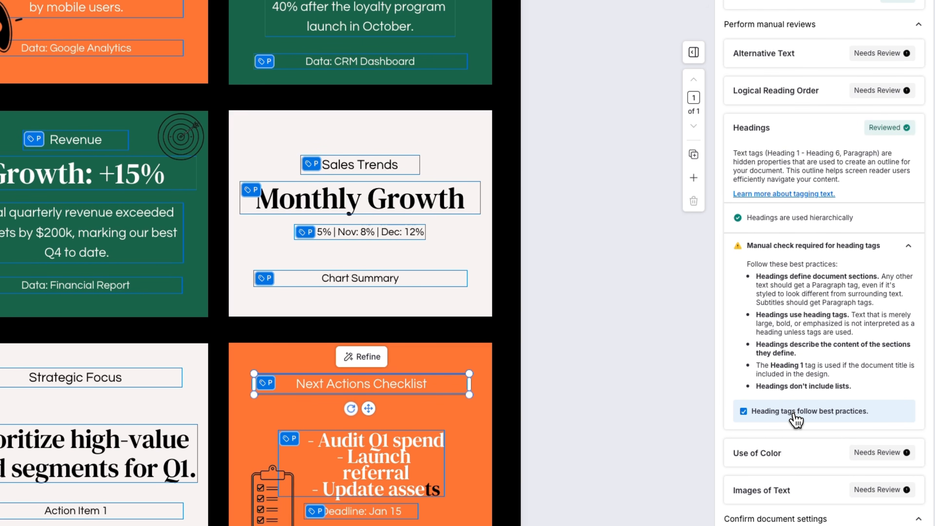
click(789, 419)
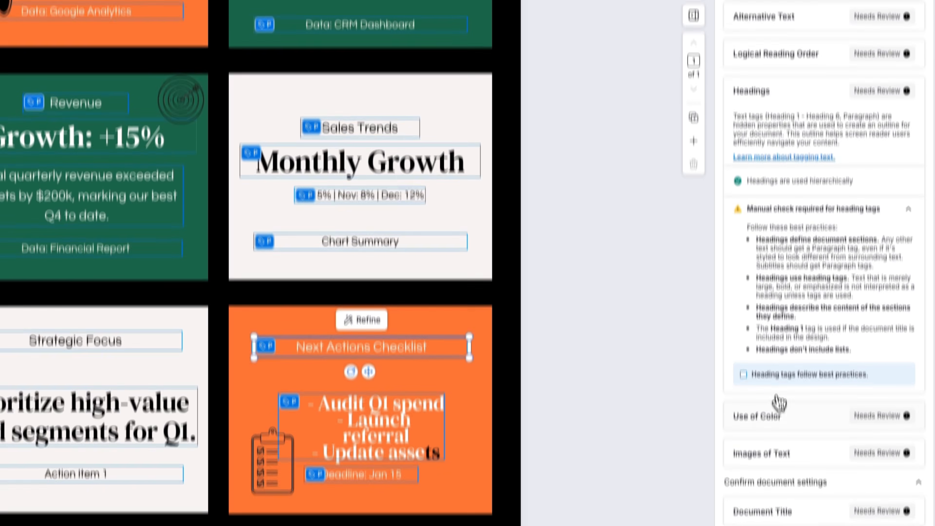
Step: Examine the Use of Color and Images of Text reviews and the Document Title and Document Language settings checks
click(777, 397)
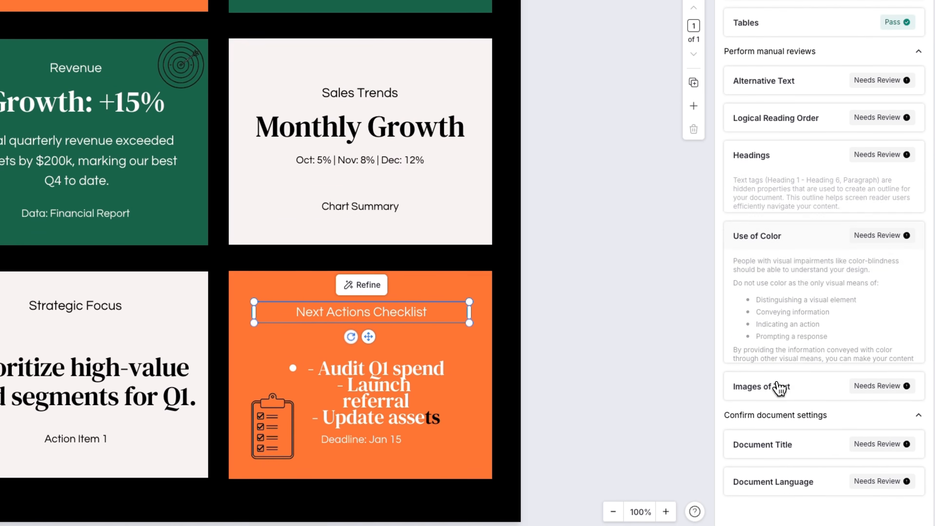
click(788, 408)
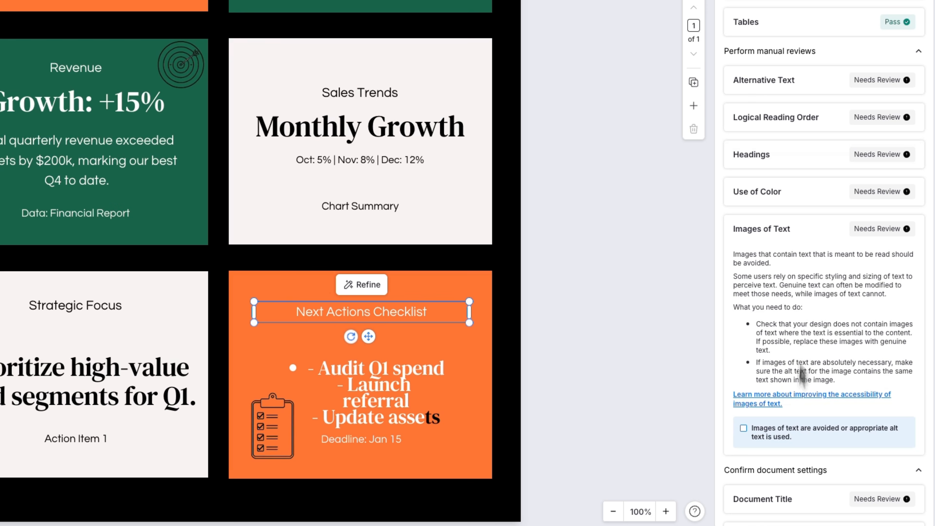
scroll(784, 423, down, 1)
click(799, 475)
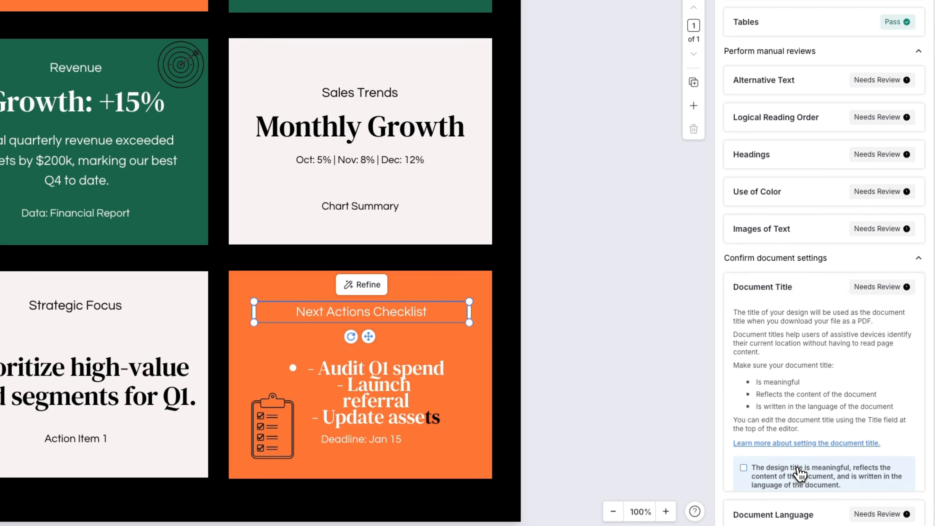
click(730, 515)
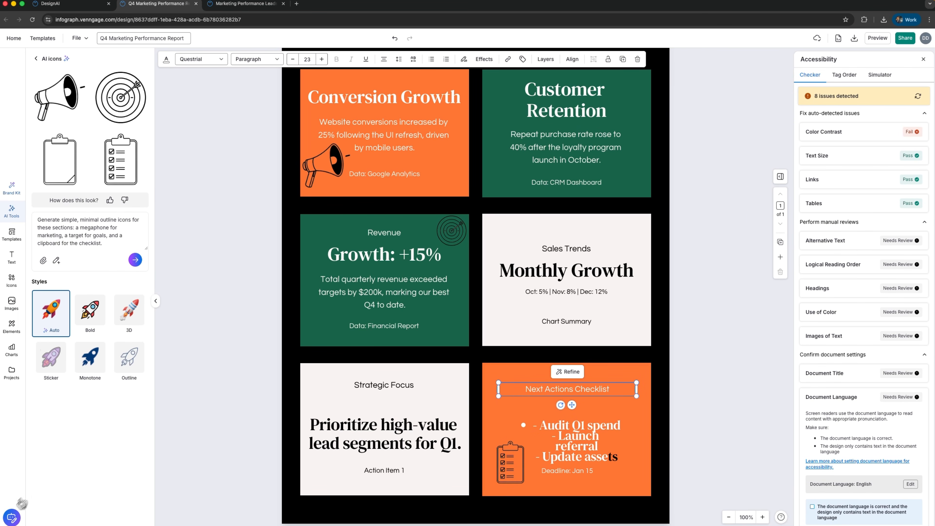
Step: Have the AI Designer fix color contrast issues to make the report WCAG compliant and accessible while keeping the professional aesthetic, and look over the recolored page
click(6, 518)
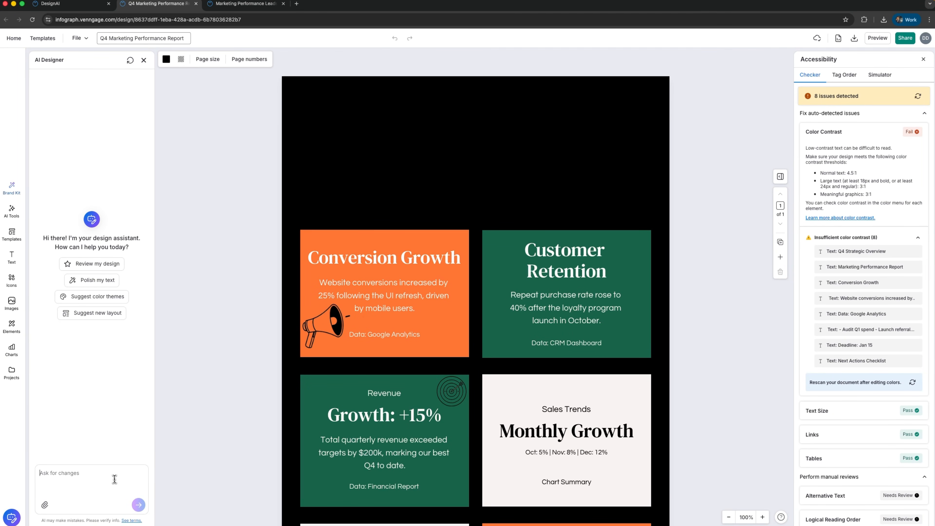
text(Fix color contrast issues to make this report WCAG compliant and accessible while keeping the professional aesthetic.)
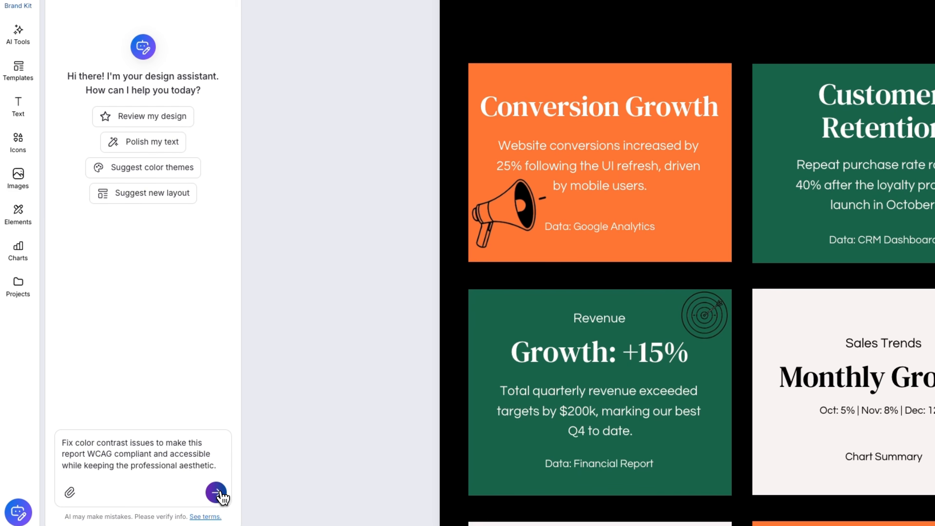
click(219, 492)
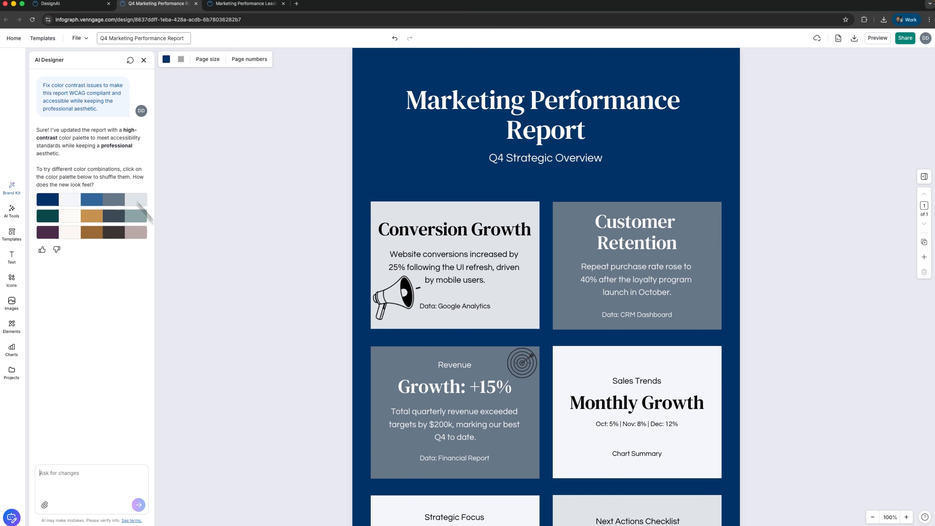
scroll(538, 294, down, 1)
scroll(538, 293, down, 4)
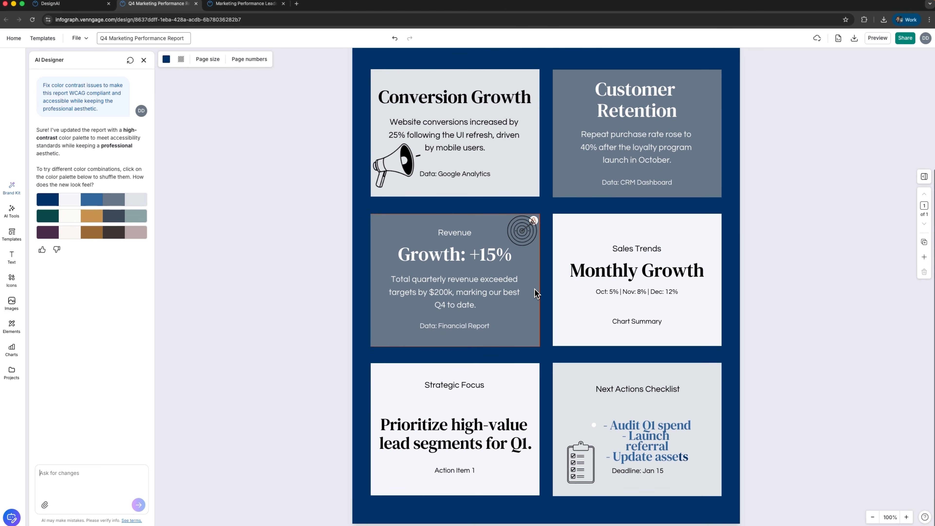
scroll(535, 294, up, 2)
scroll(536, 293, up, 1)
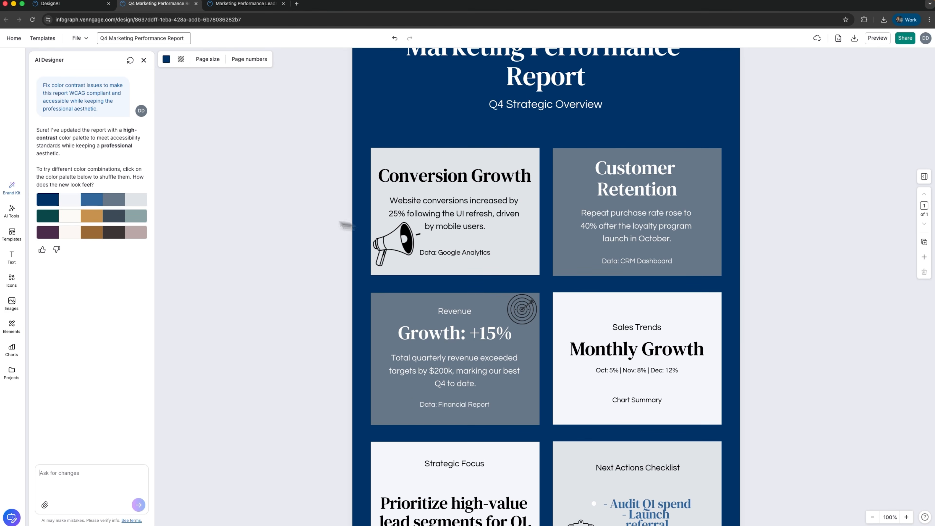
Step: Try shuffling the report's colors with the blue palette suggested by the AI Designer
mouse_move(126, 202)
click(87, 203)
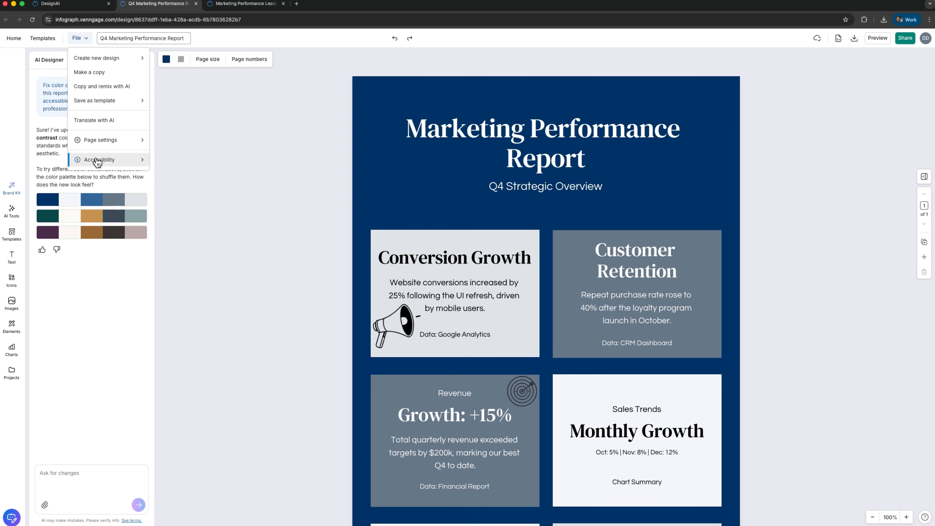
Step: Run the accessibility check on the recolored report and examine the Color Contrast and Alternative Text results along with the tagged icons
mouse_move(101, 163)
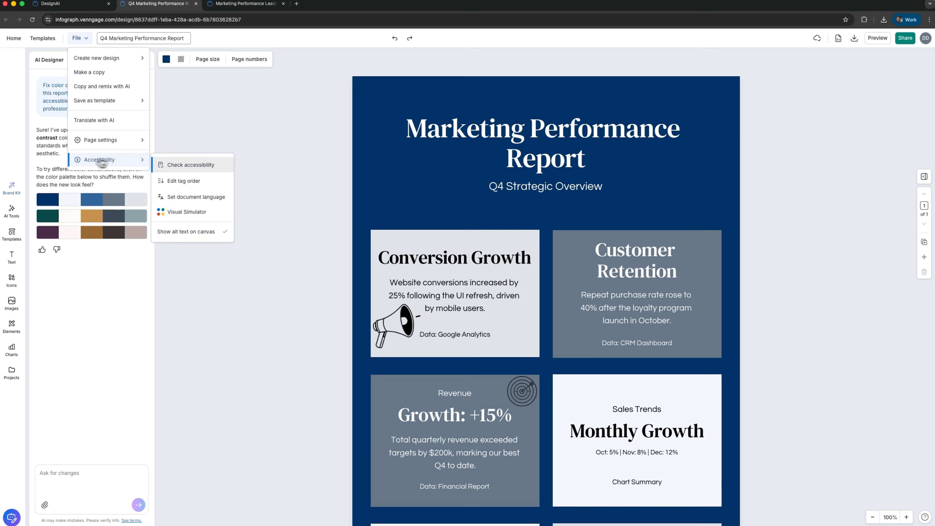
click(188, 166)
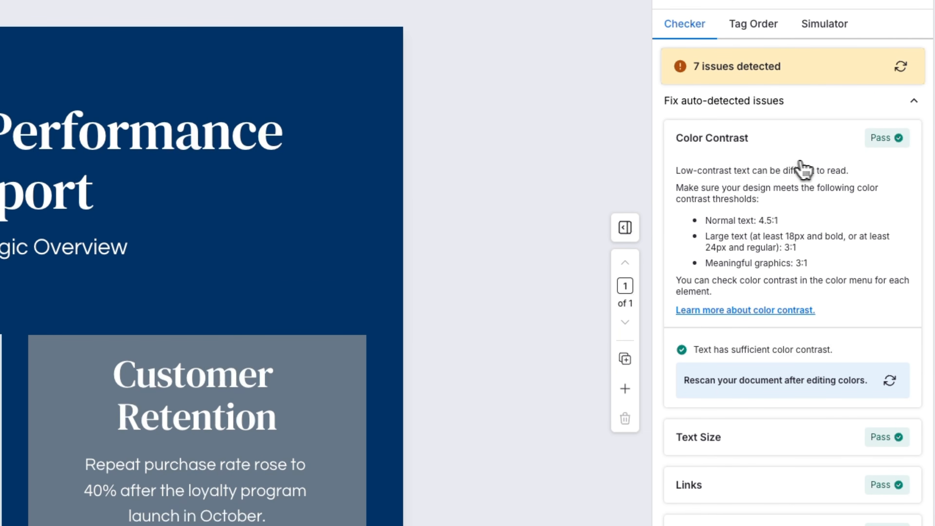
click(845, 139)
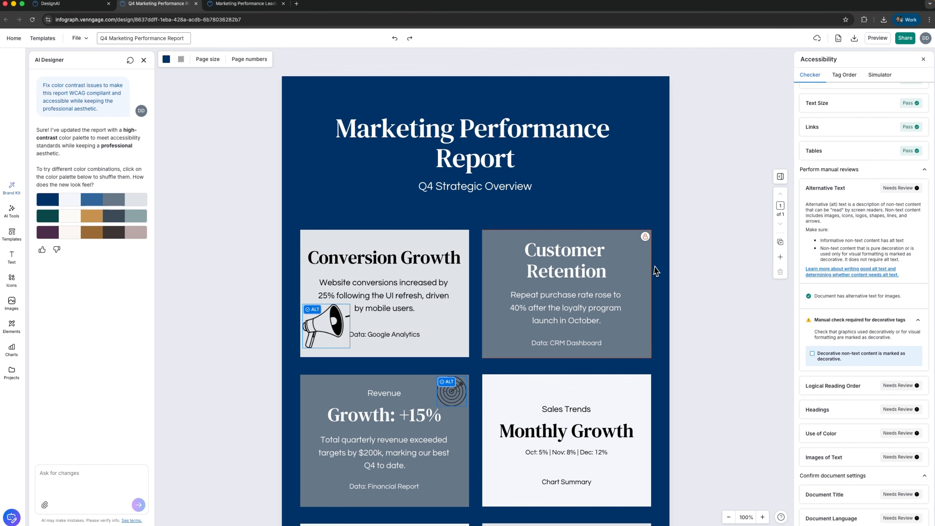
scroll(648, 270, down, 3)
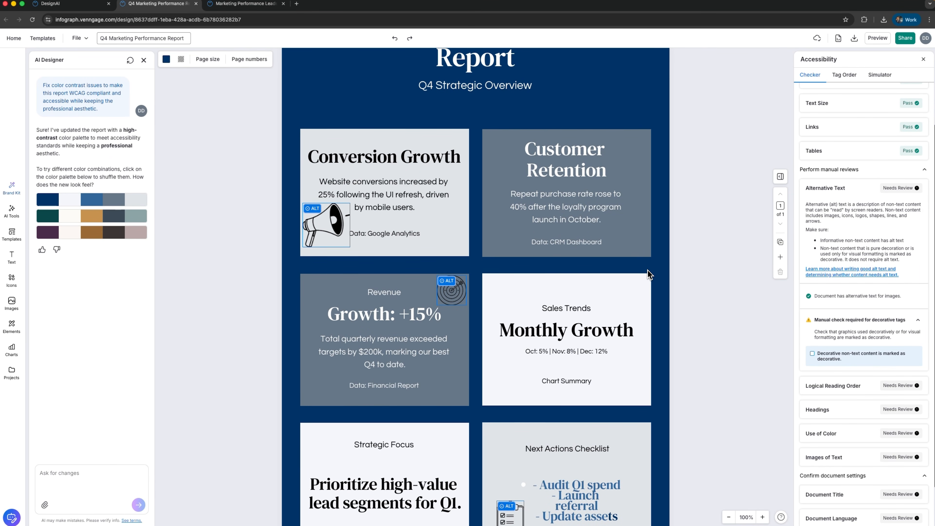
scroll(648, 275, down, 1)
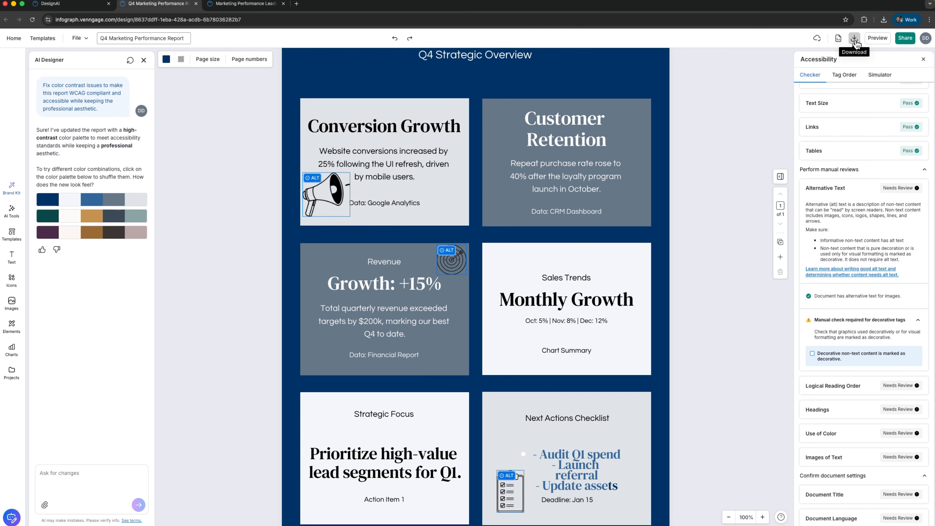
Step: Examine the report's download formats, team and link sharing choices, and embed options
click(854, 40)
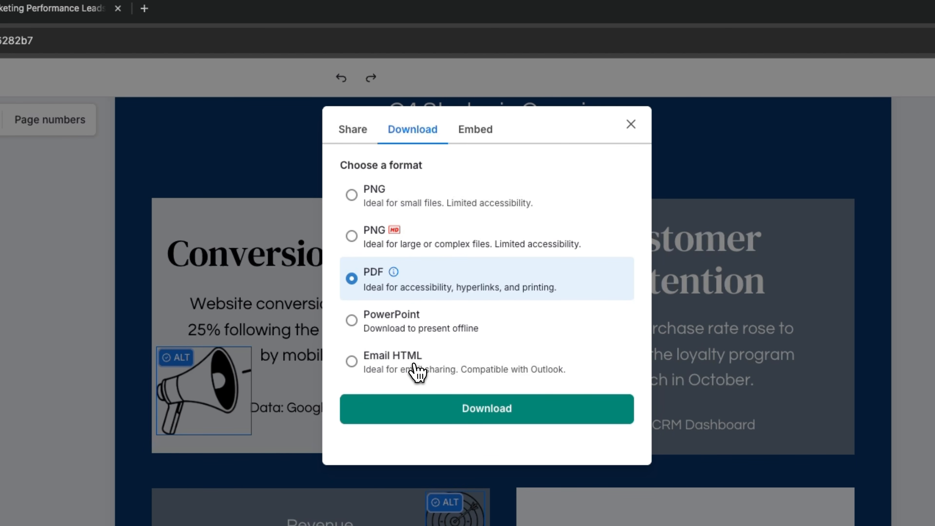
click(362, 125)
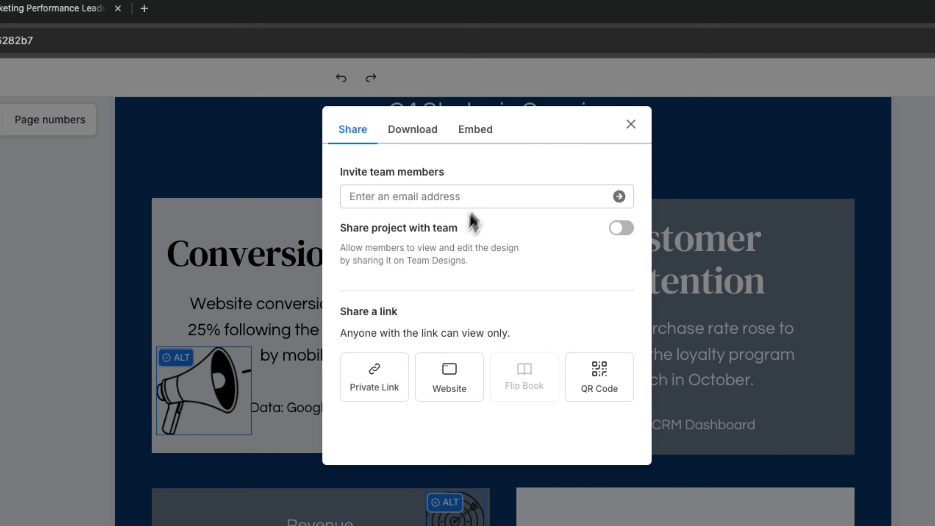
click(475, 129)
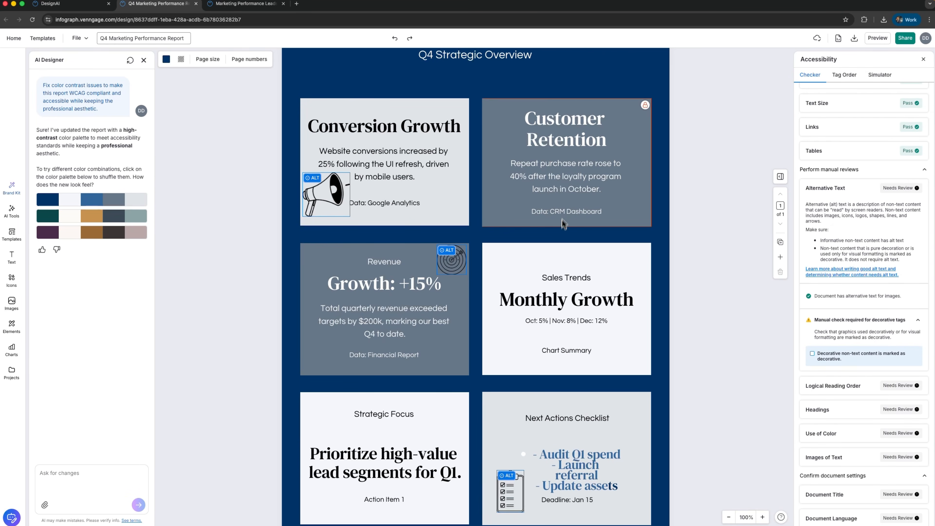
Step: Use AI Refine to elaborate the Customer Retention paragraph and the Next Actions Checklist bullets, and look over the expanded text
click(564, 166)
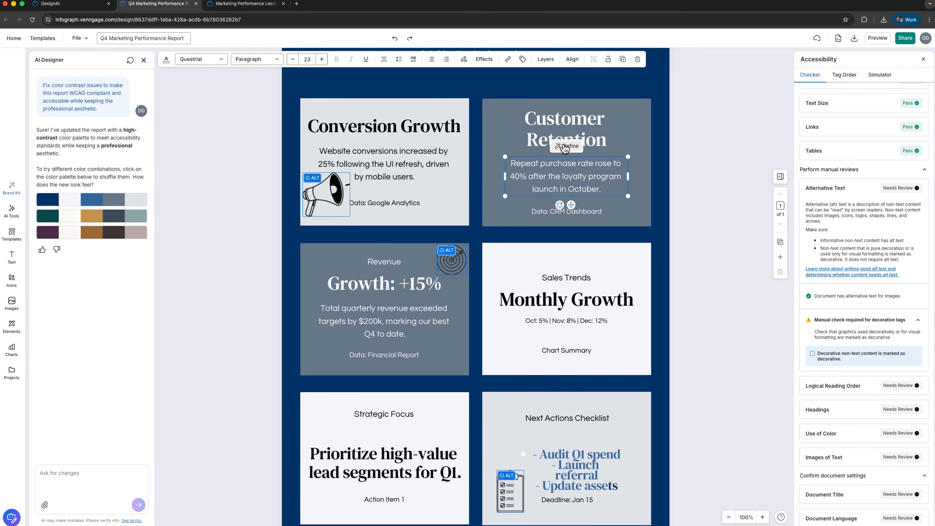
click(565, 147)
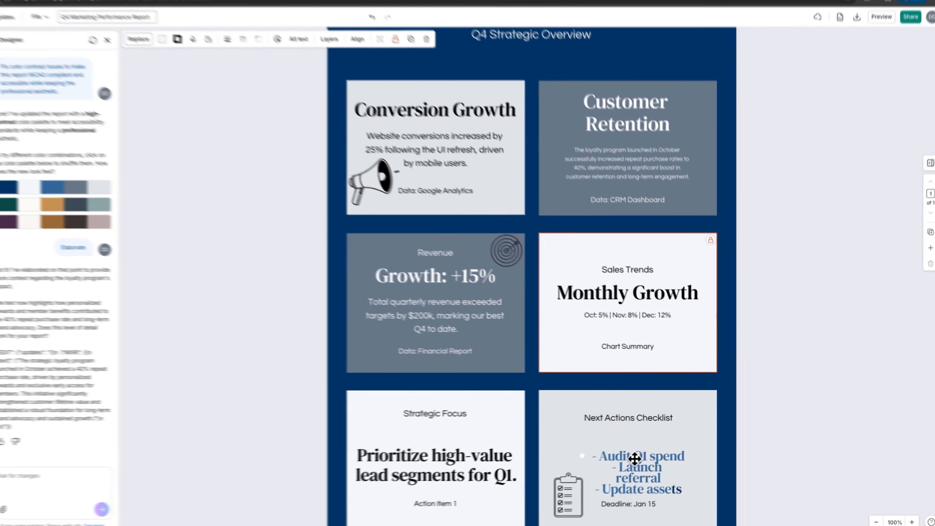
click(634, 459)
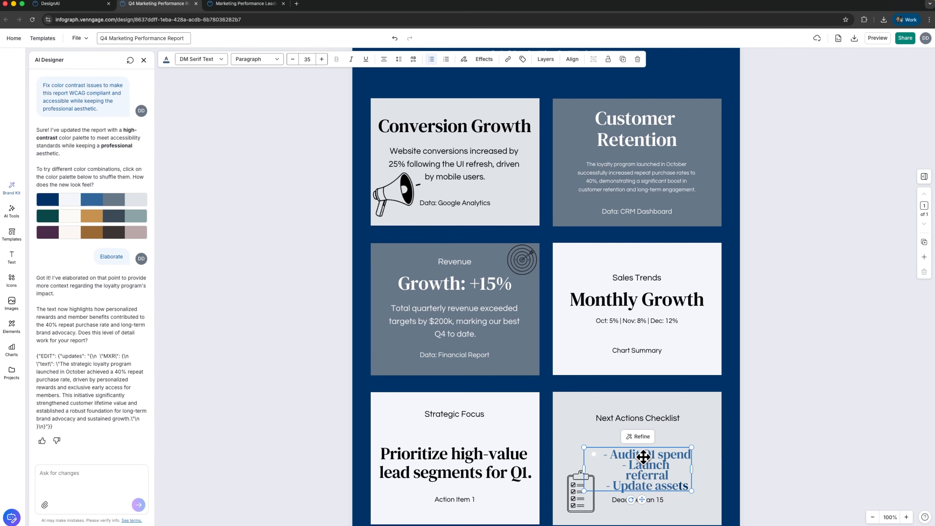
click(640, 438)
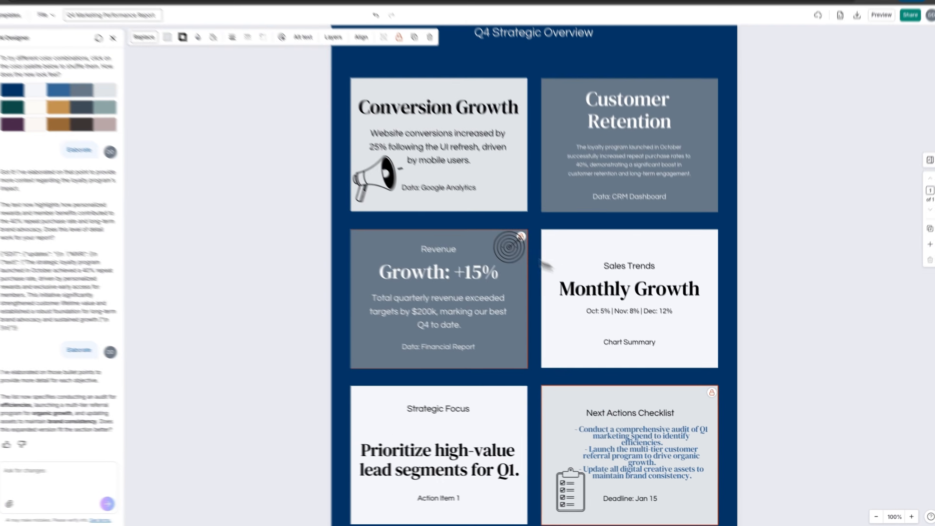
scroll(611, 296, up, 3)
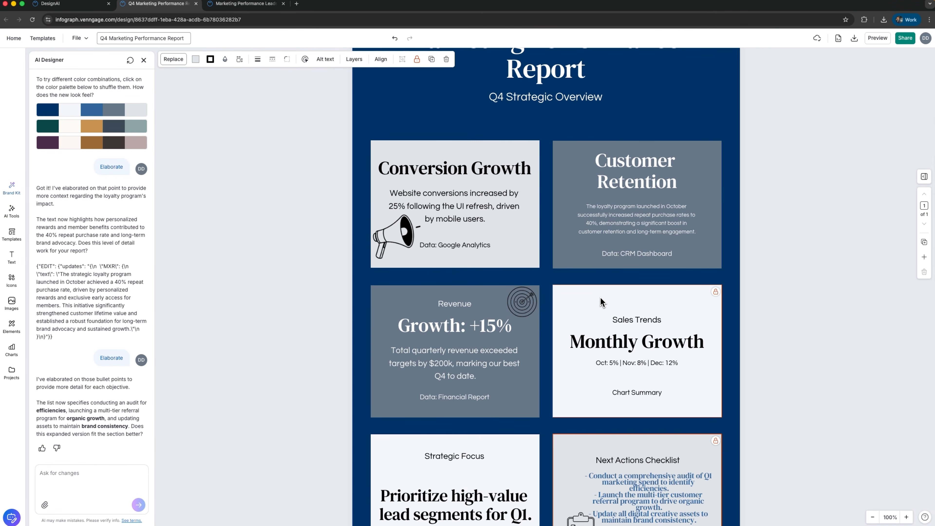
scroll(602, 302, up, 2)
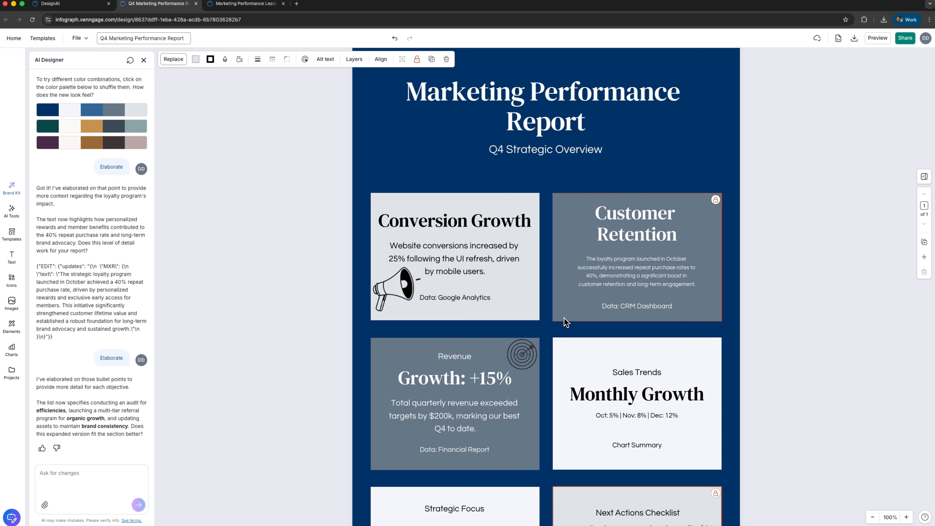